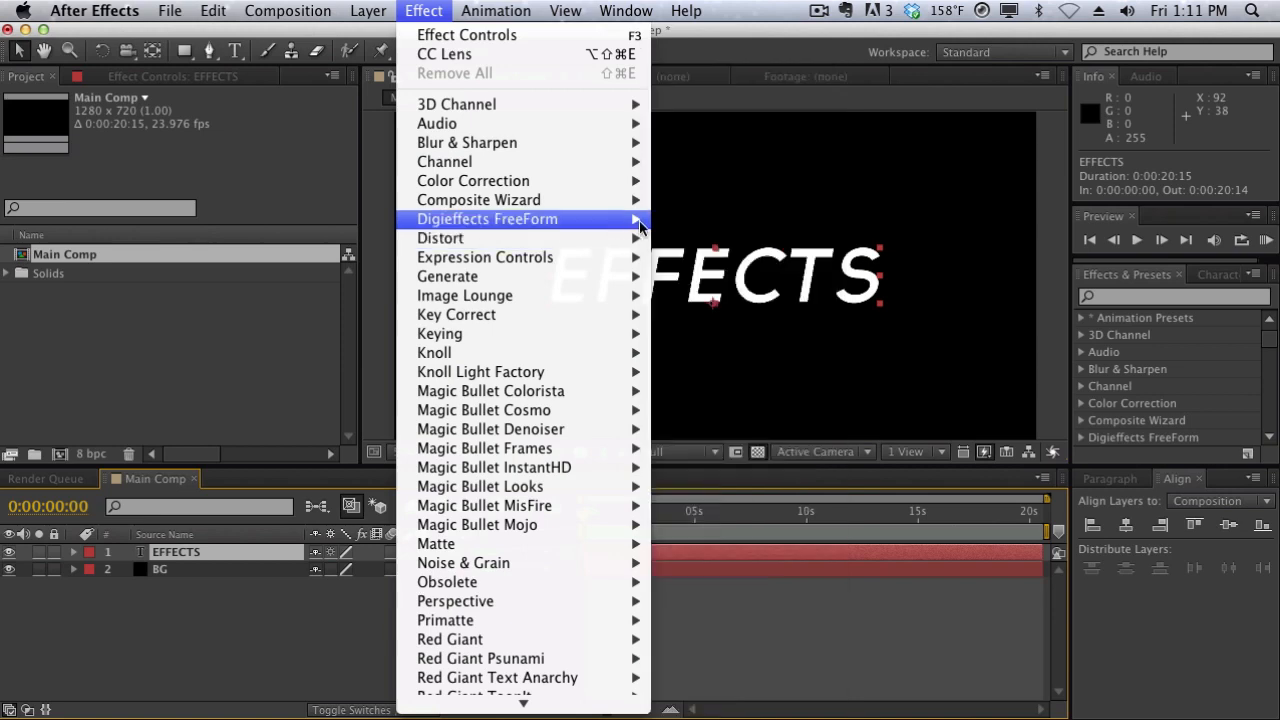
- Look through the effect categories available for the EFFECTS text layer, including the Distort group and the Effects & Presets list
{"action": "mouse_move", "coordinate": [639, 220]}
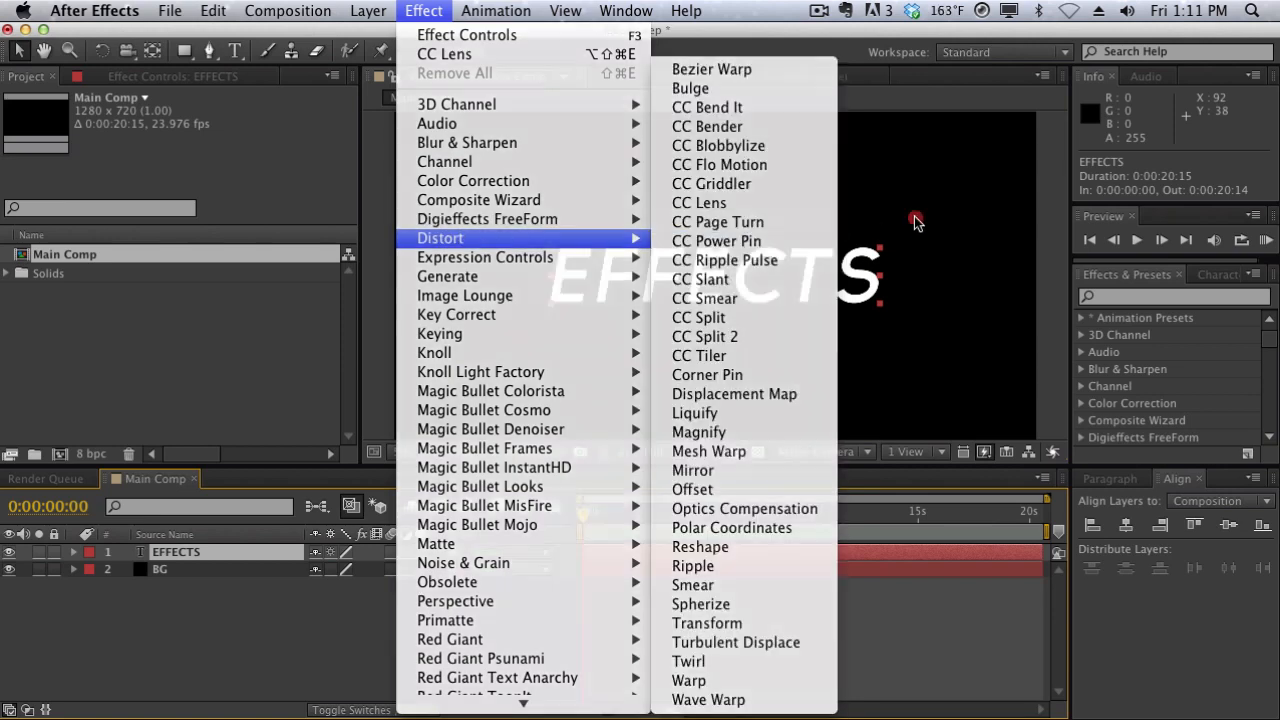
{"action": "left_click", "coordinate": [917, 222]}
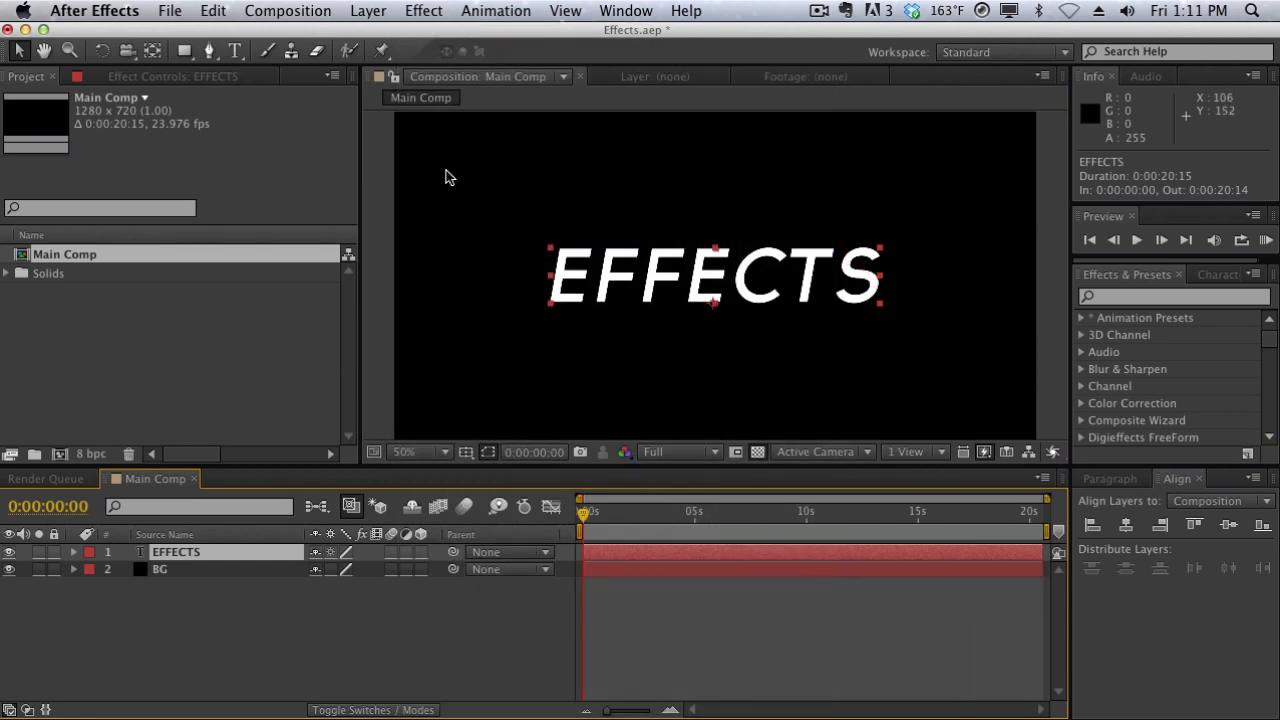
{"action": "right_click", "coordinate": [729, 556]}
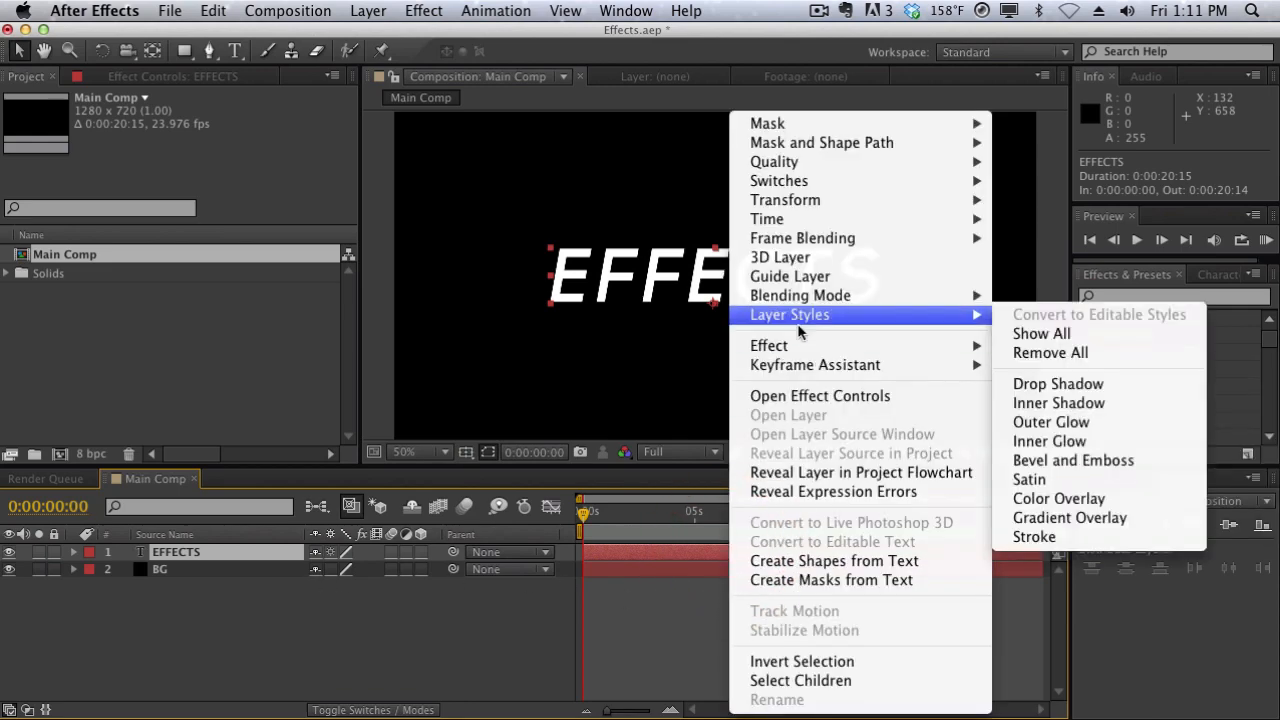
{"action": "mouse_move", "coordinate": [915, 344]}
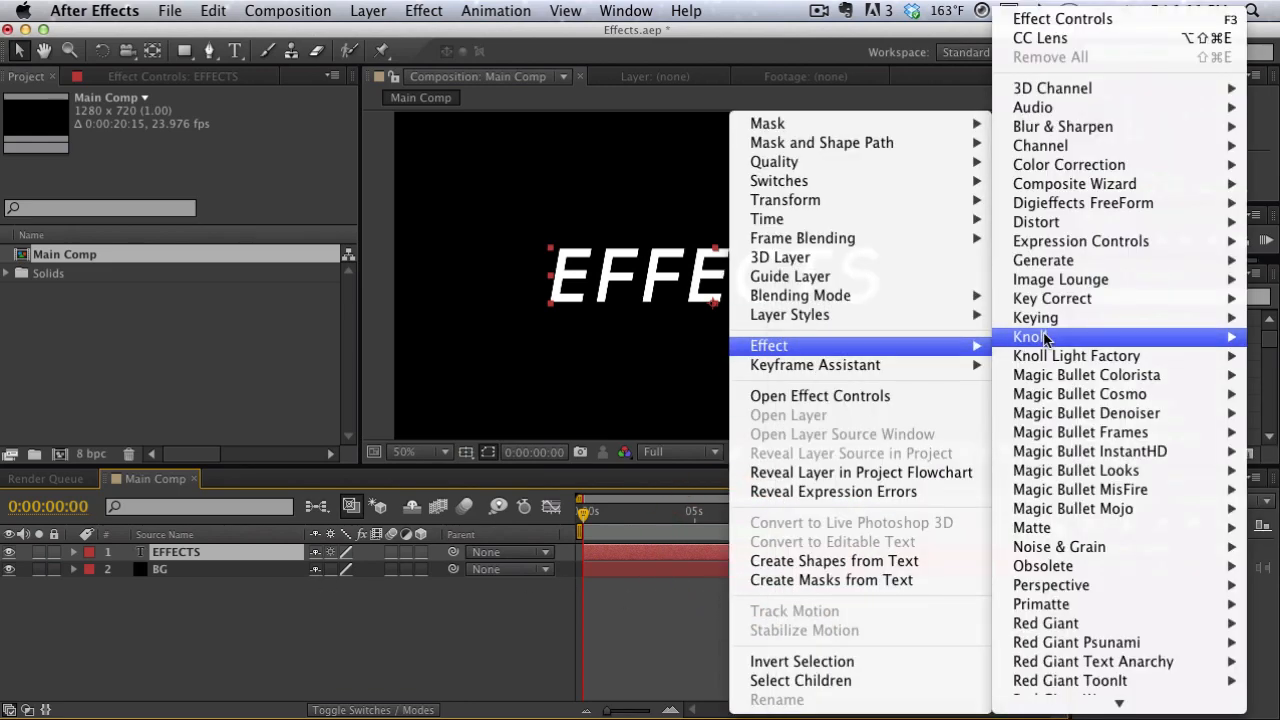
{"action": "mouse_move", "coordinate": [1051, 560]}
{"action": "mouse_move", "coordinate": [1060, 322]}
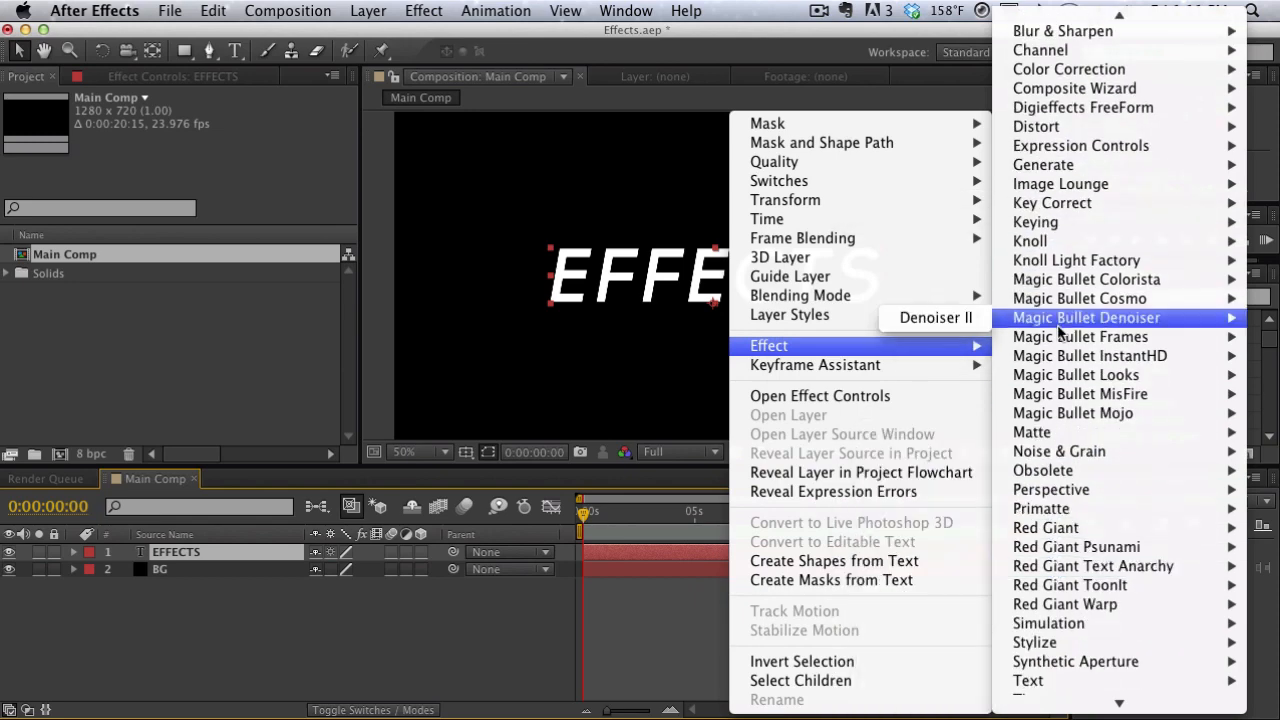
{"action": "left_click", "coordinate": [697, 313]}
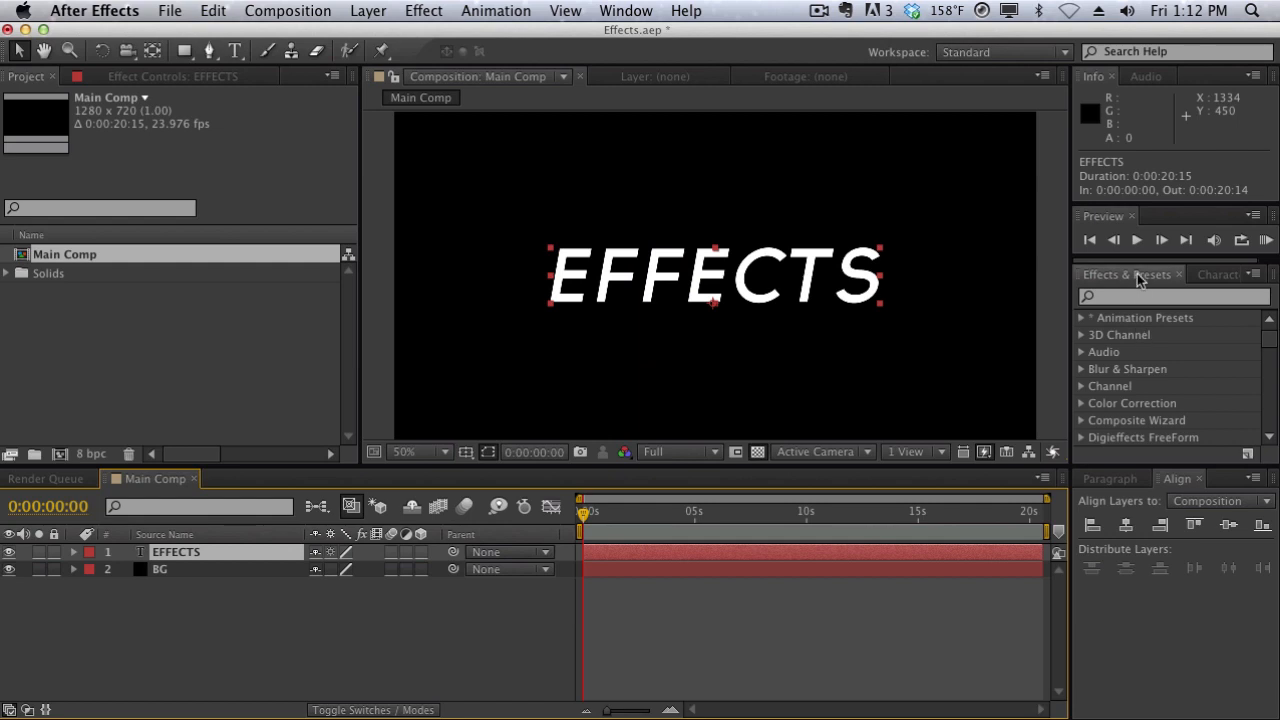
{"action": "scroll", "coordinate": [1108, 430], "scroll_direction": "down", "scroll_amount": 1}
{"action": "scroll", "coordinate": [1108, 430], "scroll_direction": "down", "scroll_amount": 4}
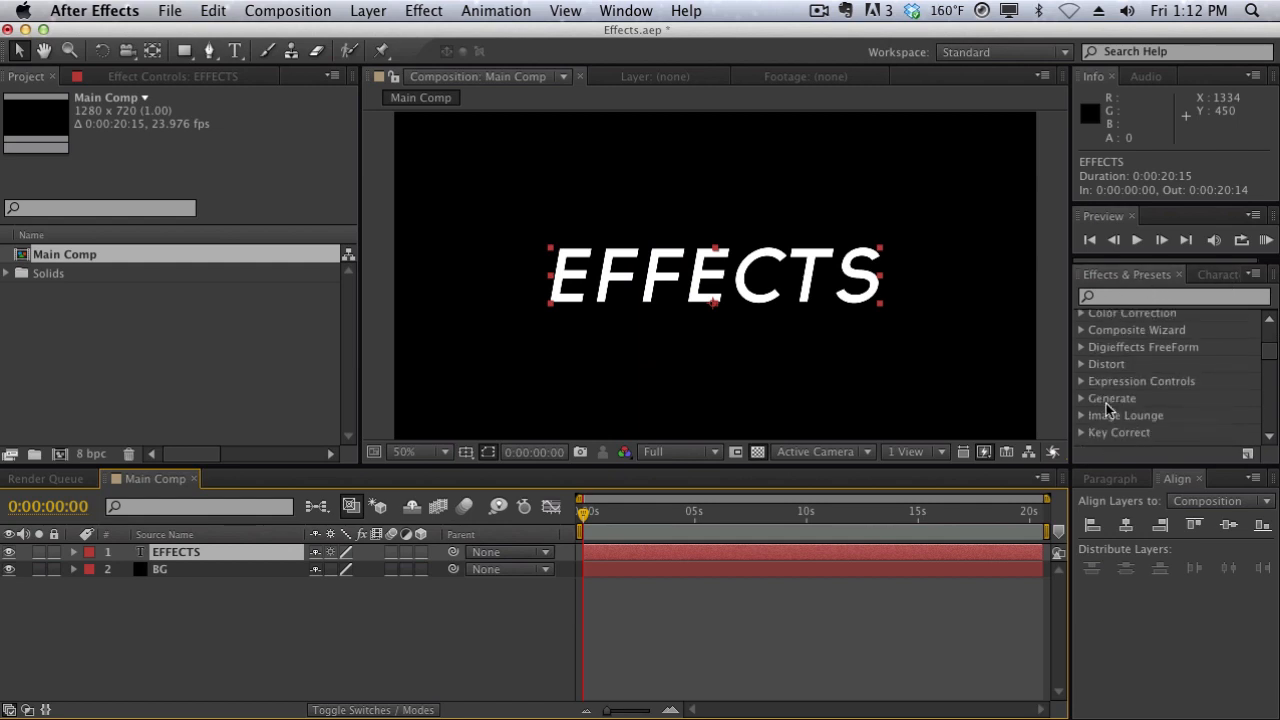
{"action": "scroll", "coordinate": [1108, 410], "scroll_direction": "up", "scroll_amount": 5}
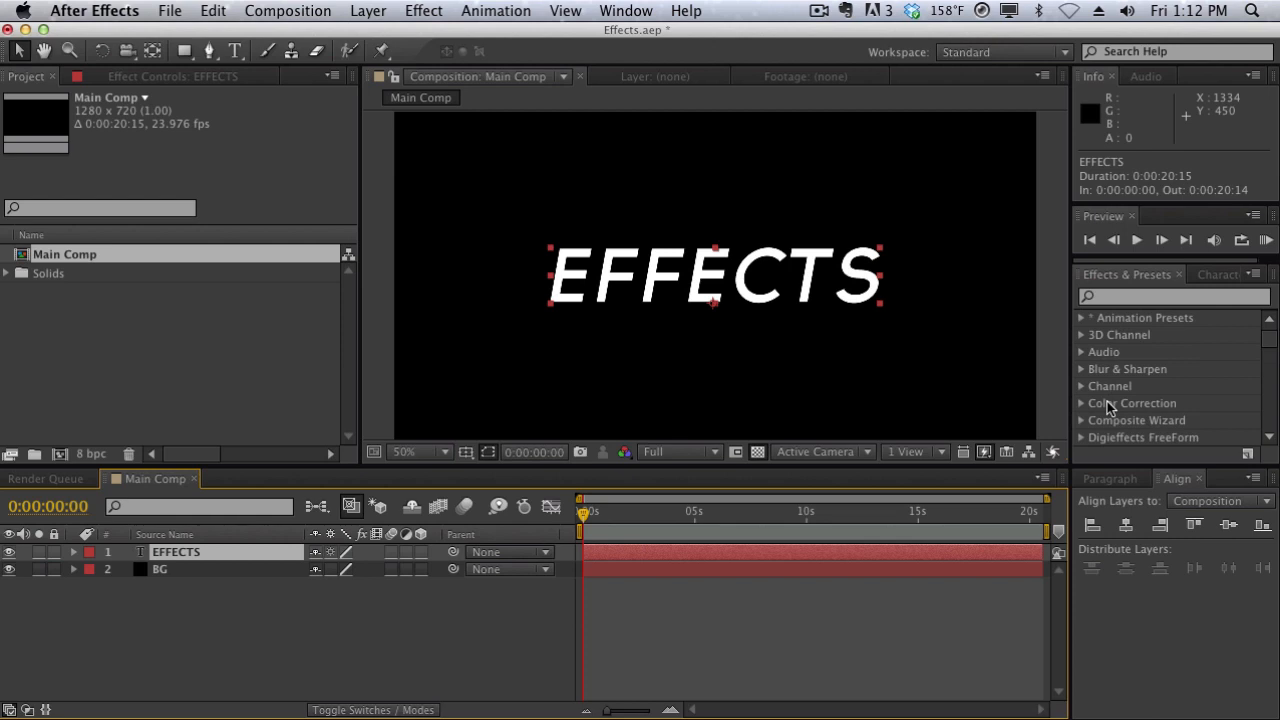
- Search the effects and presets for "glow", look over the Stylize group, and clear the search
{"action": "left_click", "coordinate": [1113, 297]}
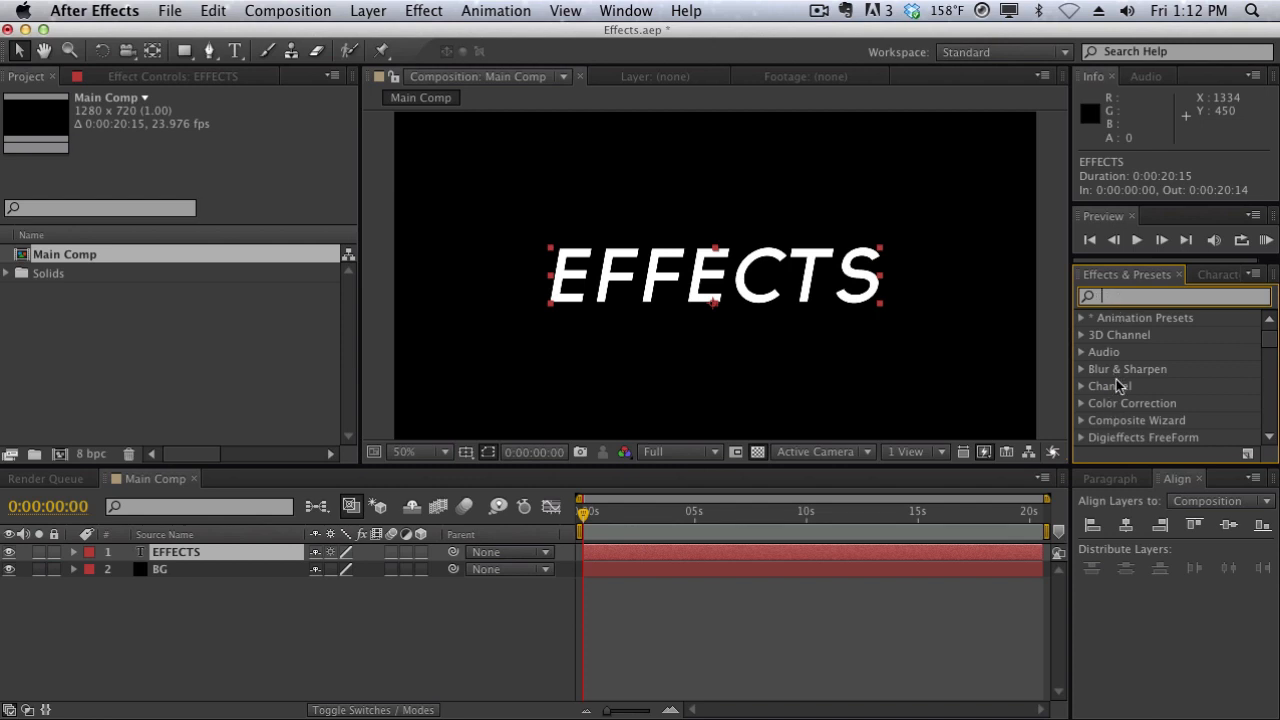
{"action": "type", "text": "glow"}
{"action": "scroll", "coordinate": [1117, 378], "scroll_direction": "down", "scroll_amount": 8}
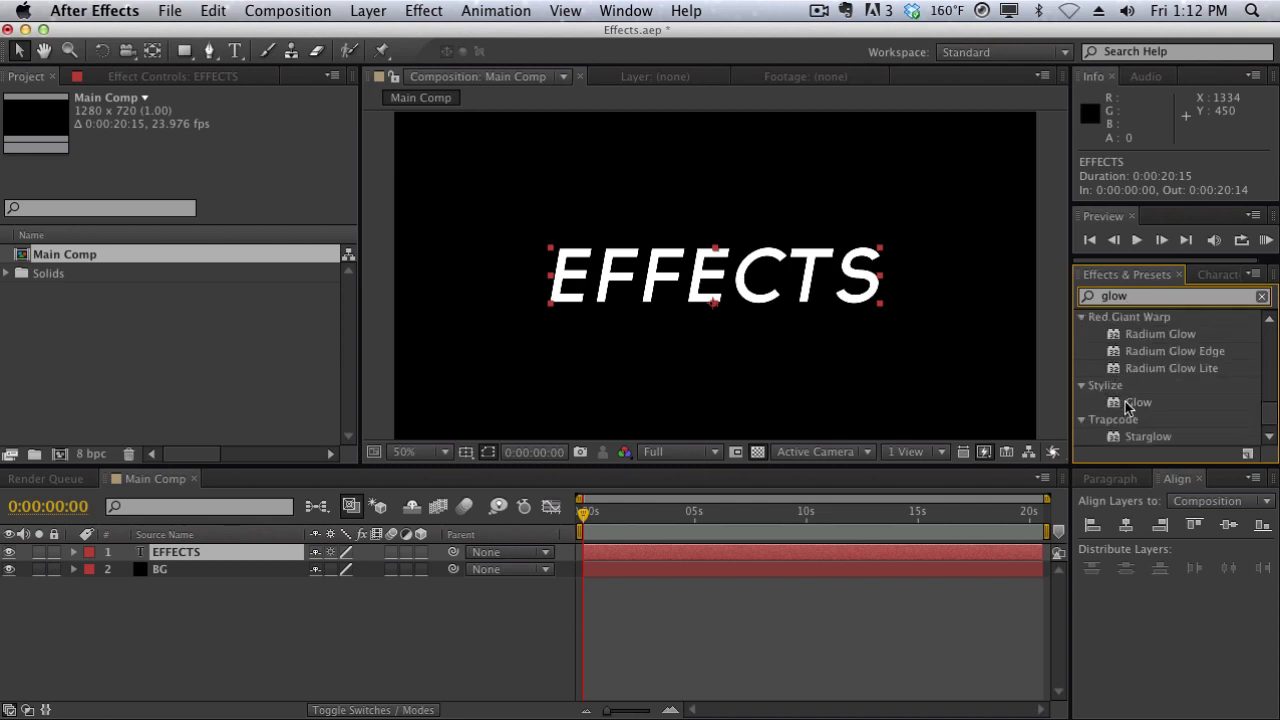
{"action": "key", "text": "BackSpace"}
{"action": "key", "text": "BackSpace"}
{"action": "key", "text": "BackSpace"}
{"action": "key", "text": "BackSpace"}
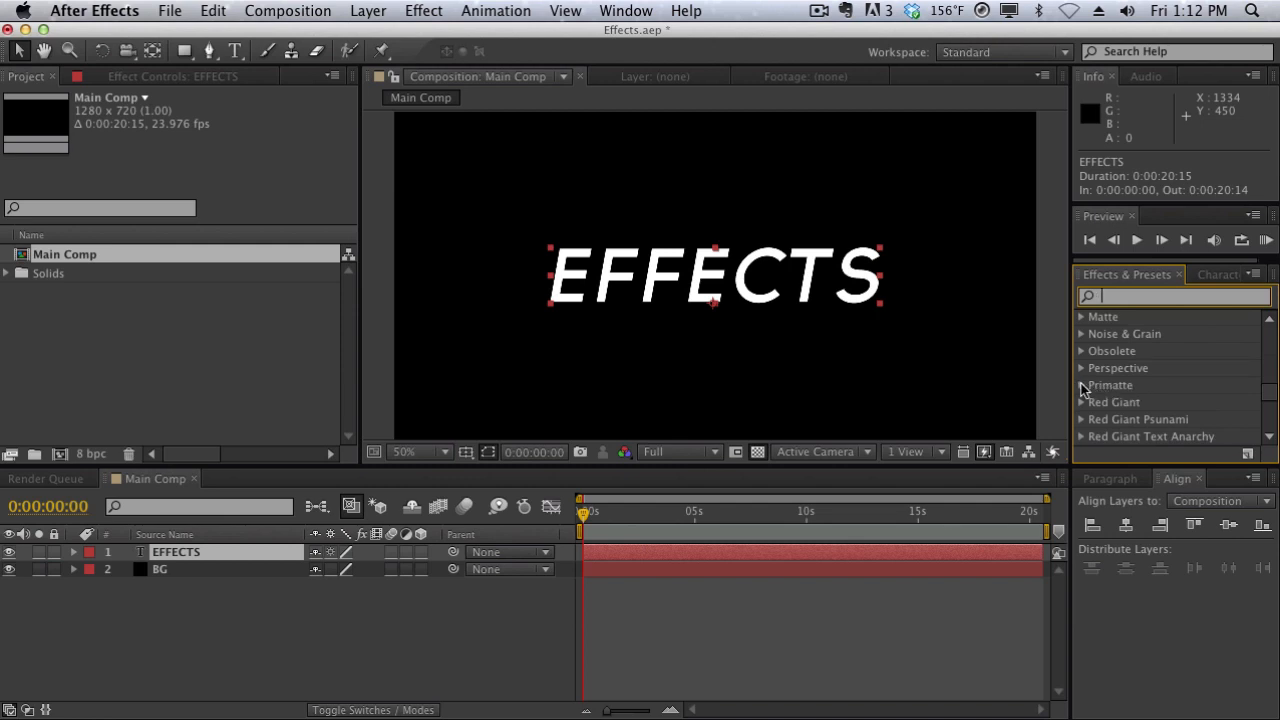
- Expand the Perspective effects category to view its contents and collapse it again
{"action": "left_click", "coordinate": [1076, 369]}
{"action": "left_click", "coordinate": [1080, 368]}
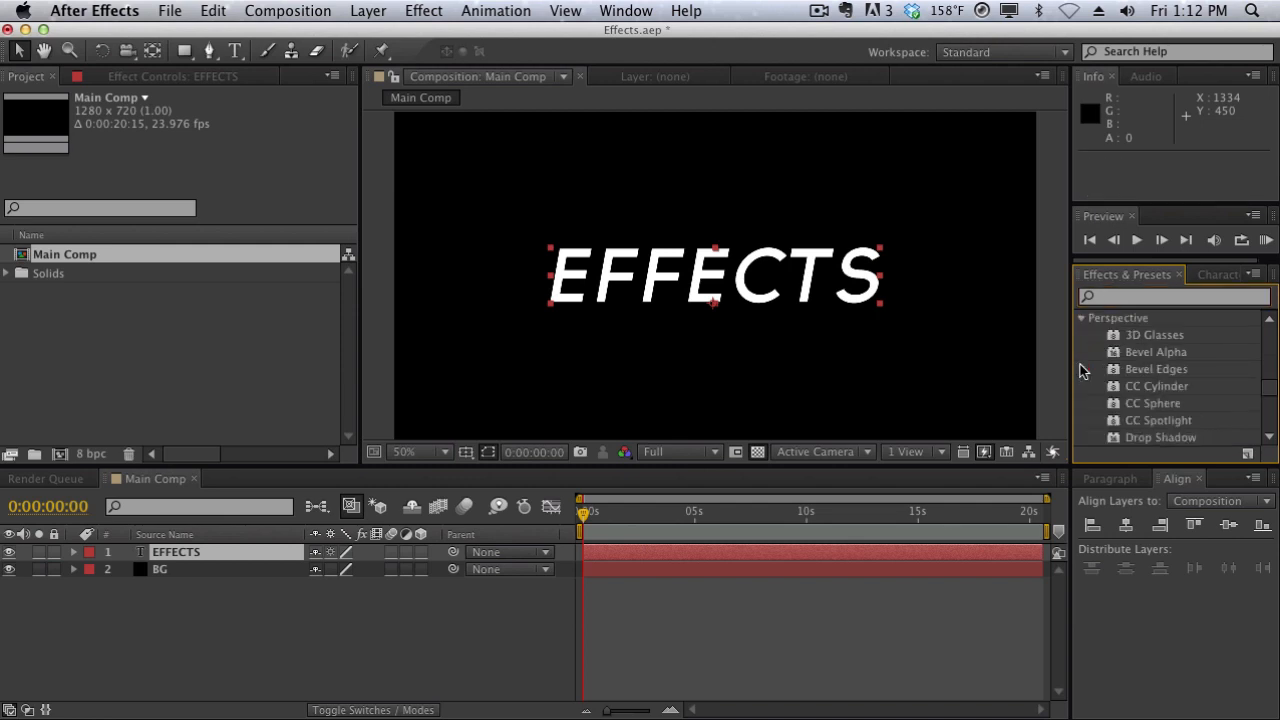
{"action": "left_click", "coordinate": [1082, 319]}
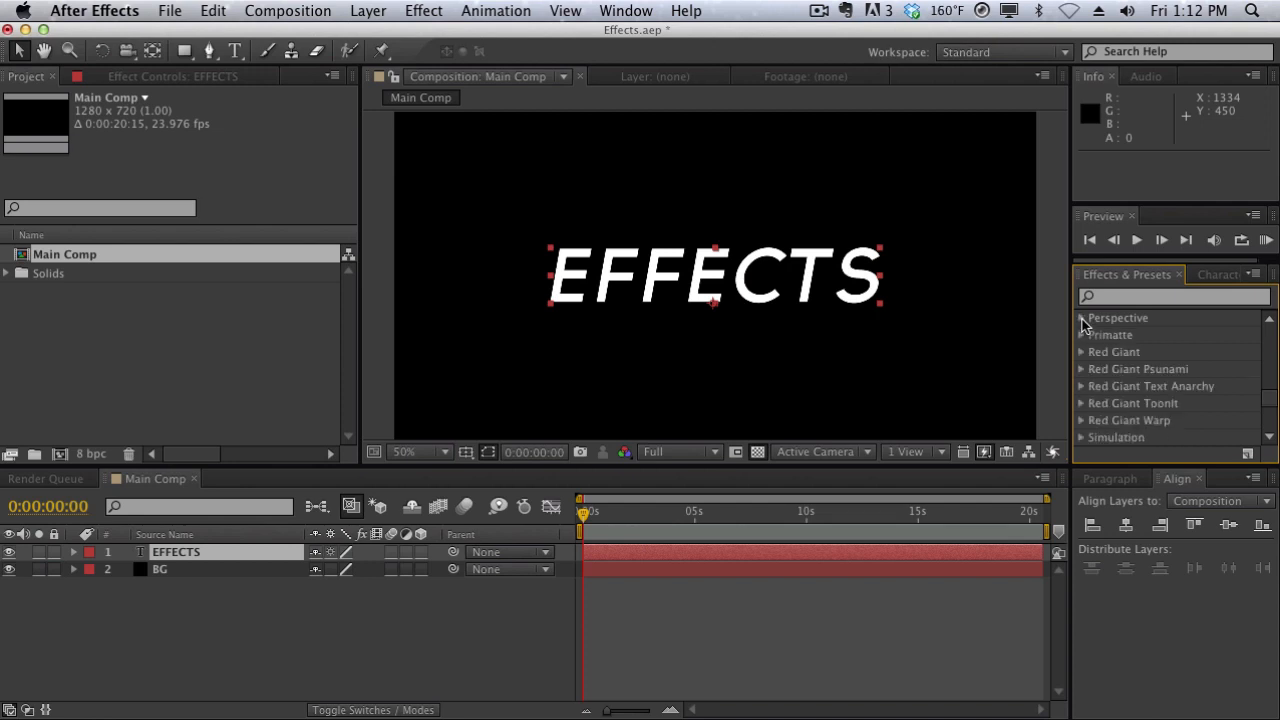
- Find the effects matching "cc light" and apply CC Light Burst 2.5 to the EFFECTS text layer
{"action": "left_click", "coordinate": [1175, 297]}
{"action": "type", "text": "cc light"}
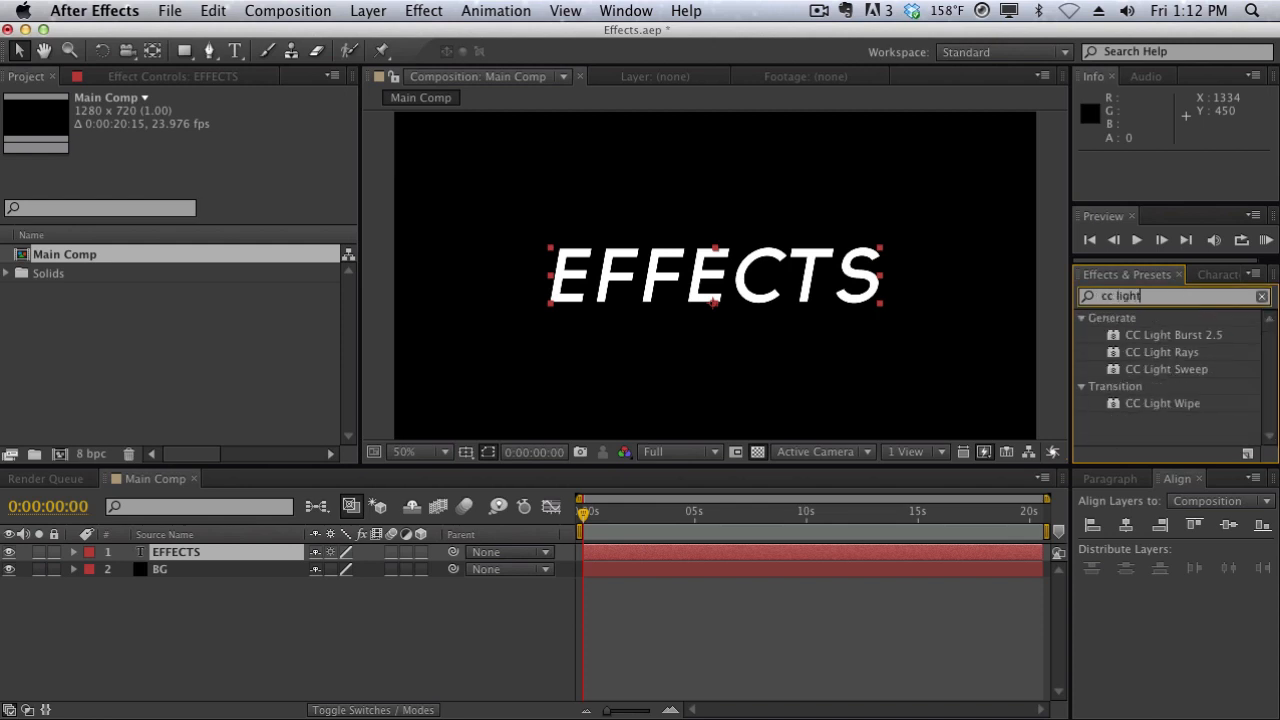
{"action": "left_click_drag", "start_coordinate": [1170, 336], "coordinate": [226, 560]}
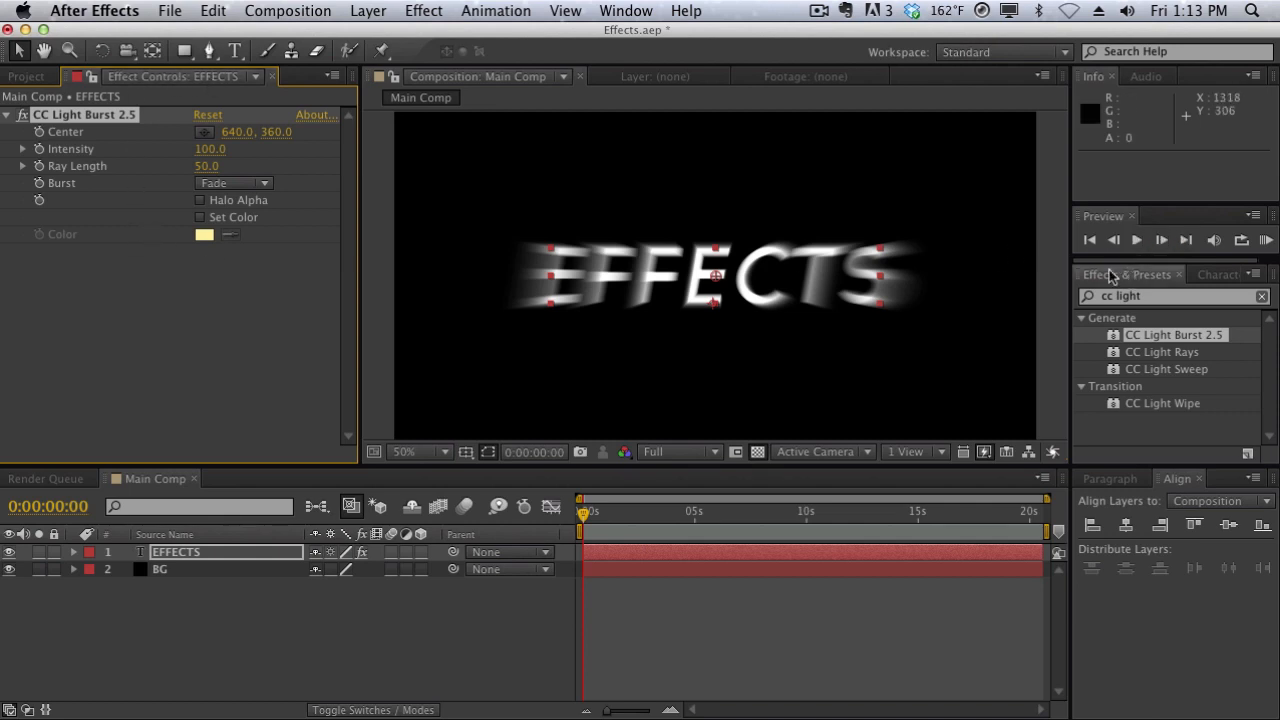
{"action": "left_click", "coordinate": [624, 10]}
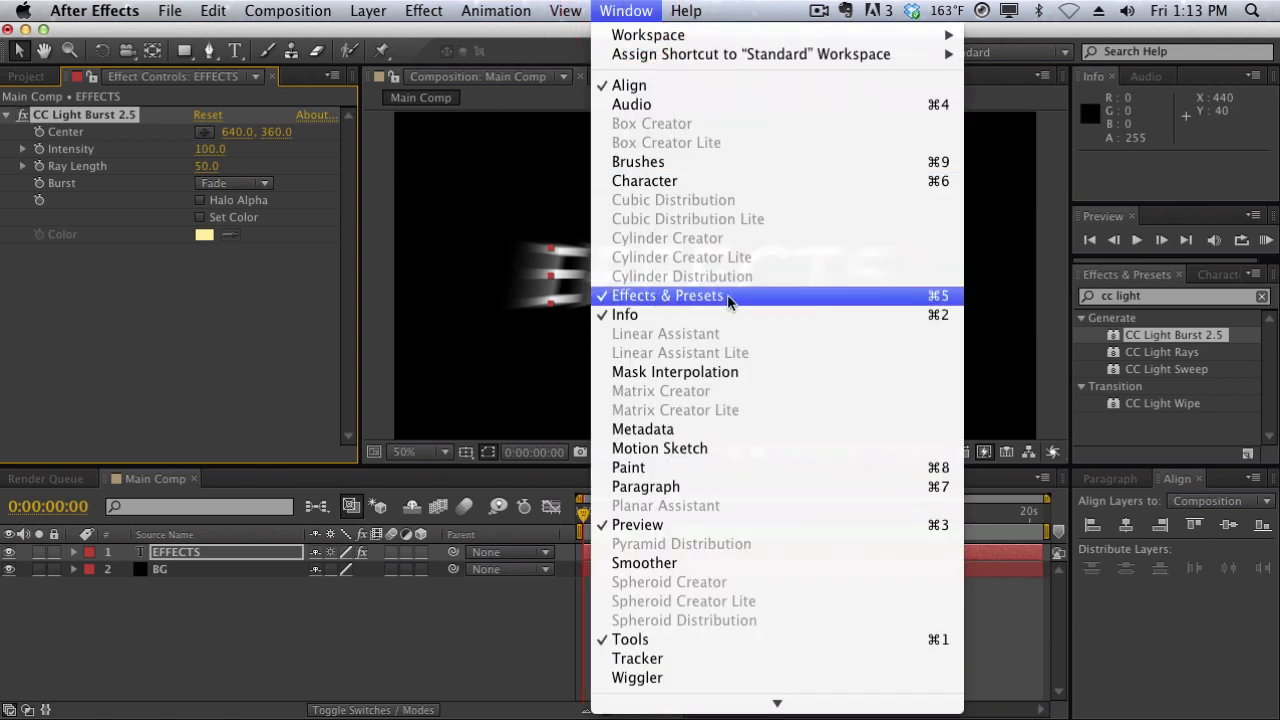
{"action": "left_click", "coordinate": [1093, 286]}
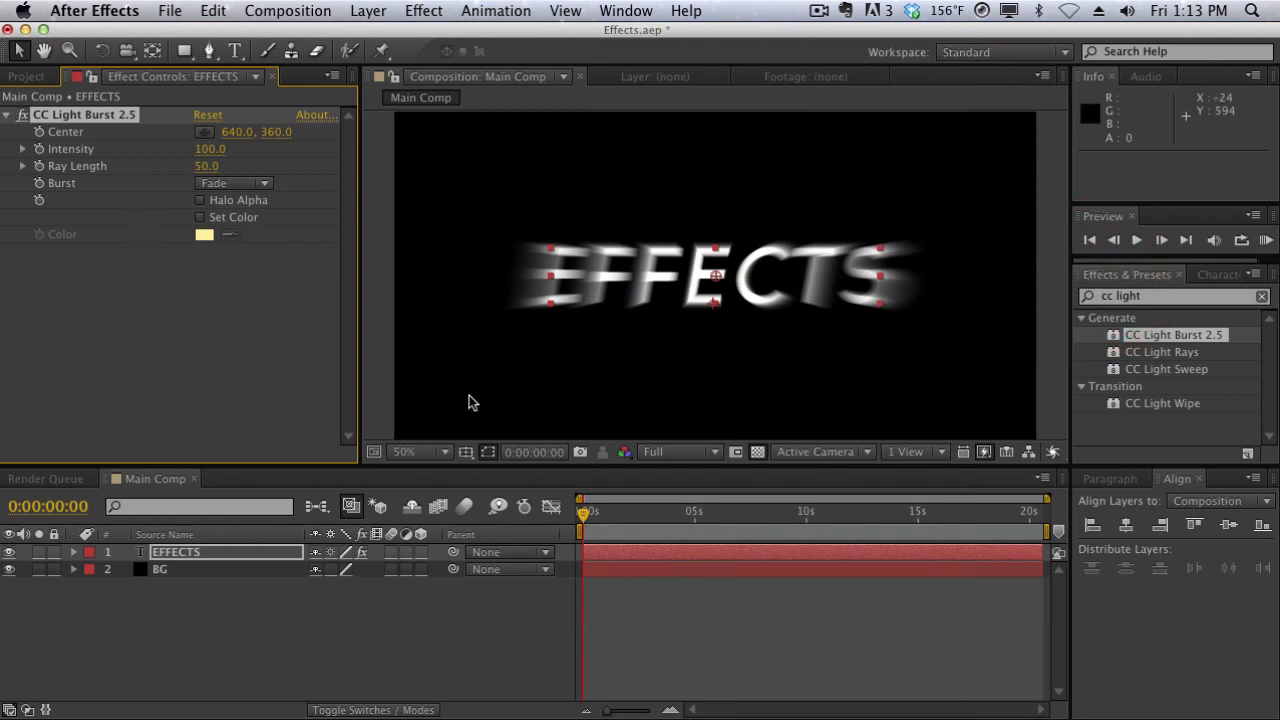
{"action": "left_click", "coordinate": [645, 214]}
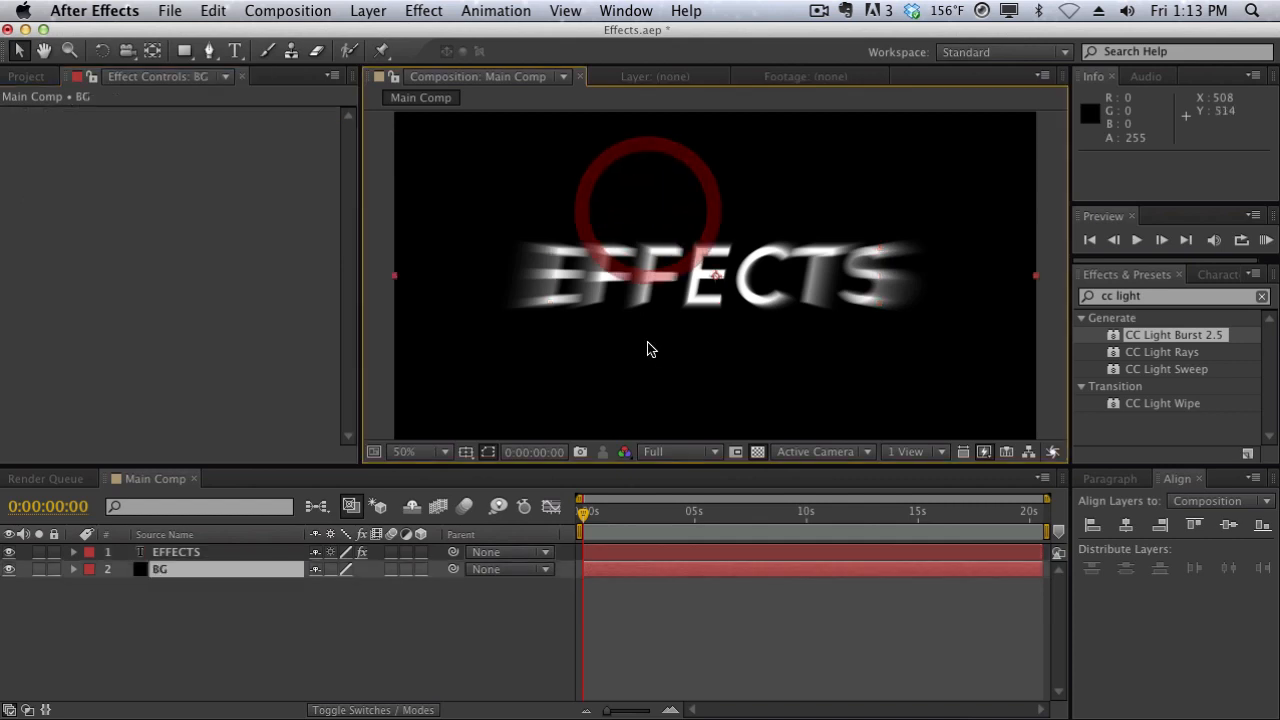
- Reselect the EFFECTS layer and toggle CC Light Burst 2.5 off and on to compare the text with and without it
{"action": "left_click", "coordinate": [263, 552]}
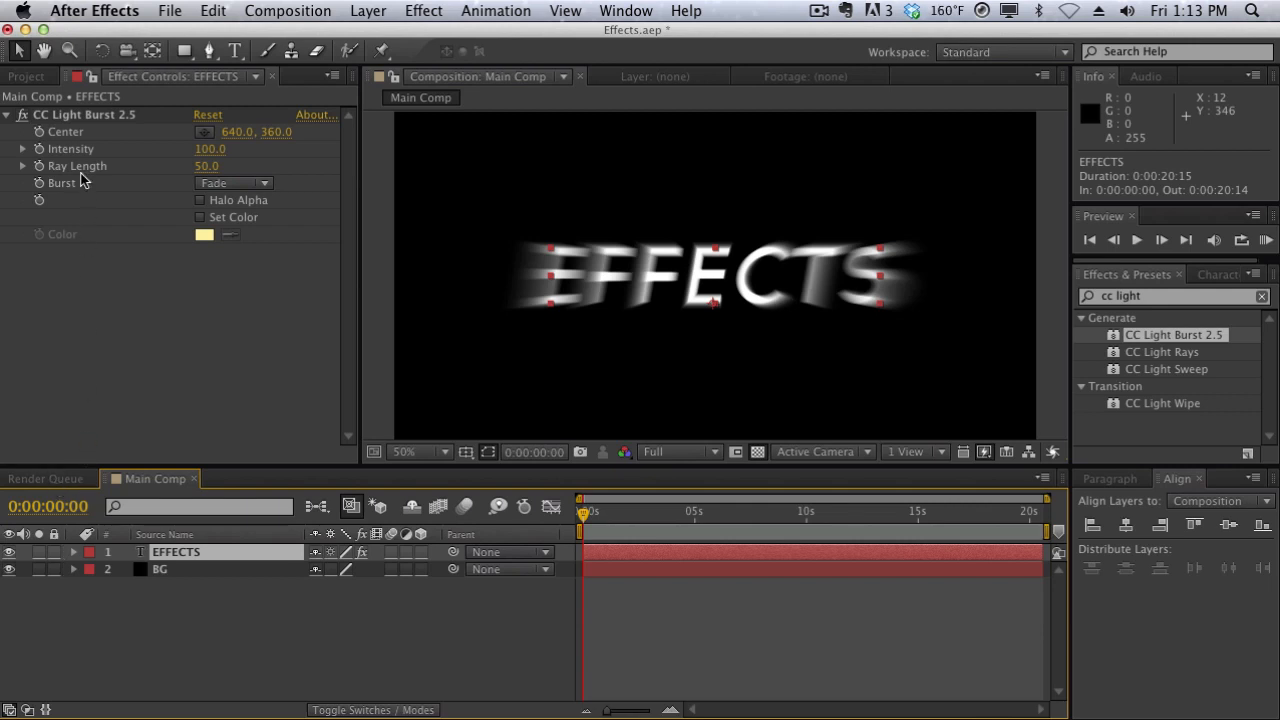
{"action": "left_click", "coordinate": [23, 119]}
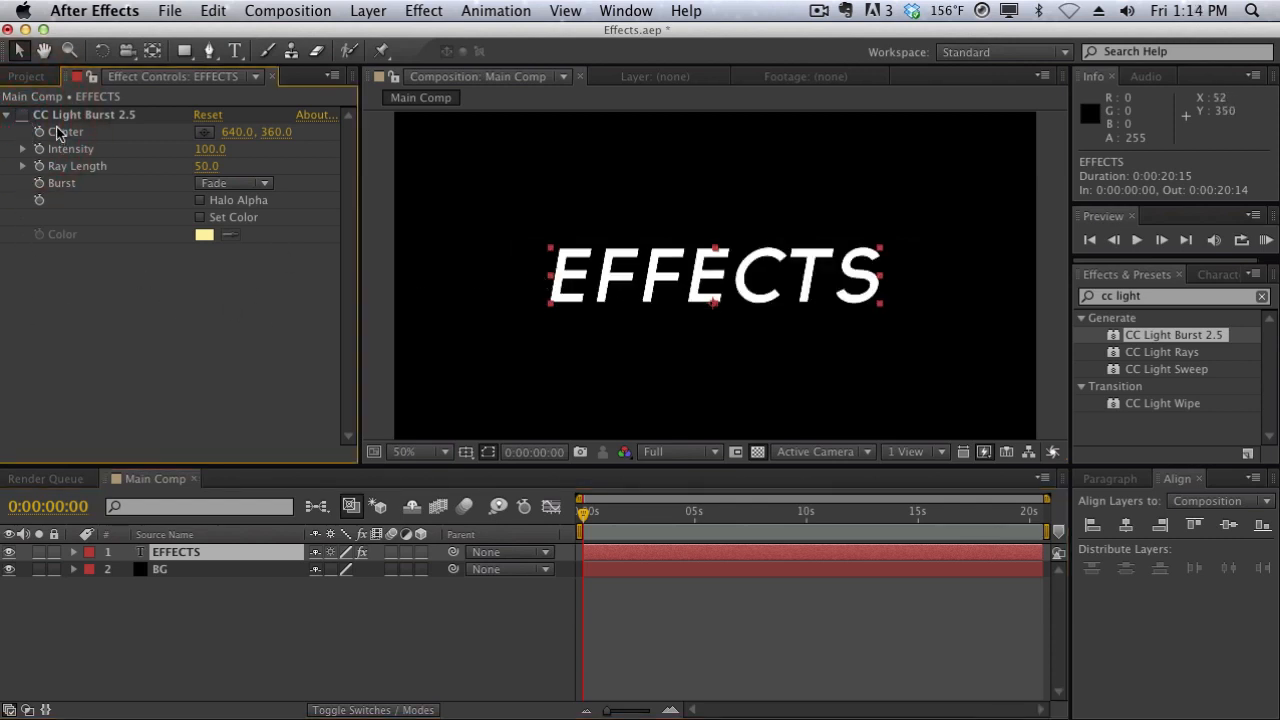
{"action": "left_click", "coordinate": [23, 116]}
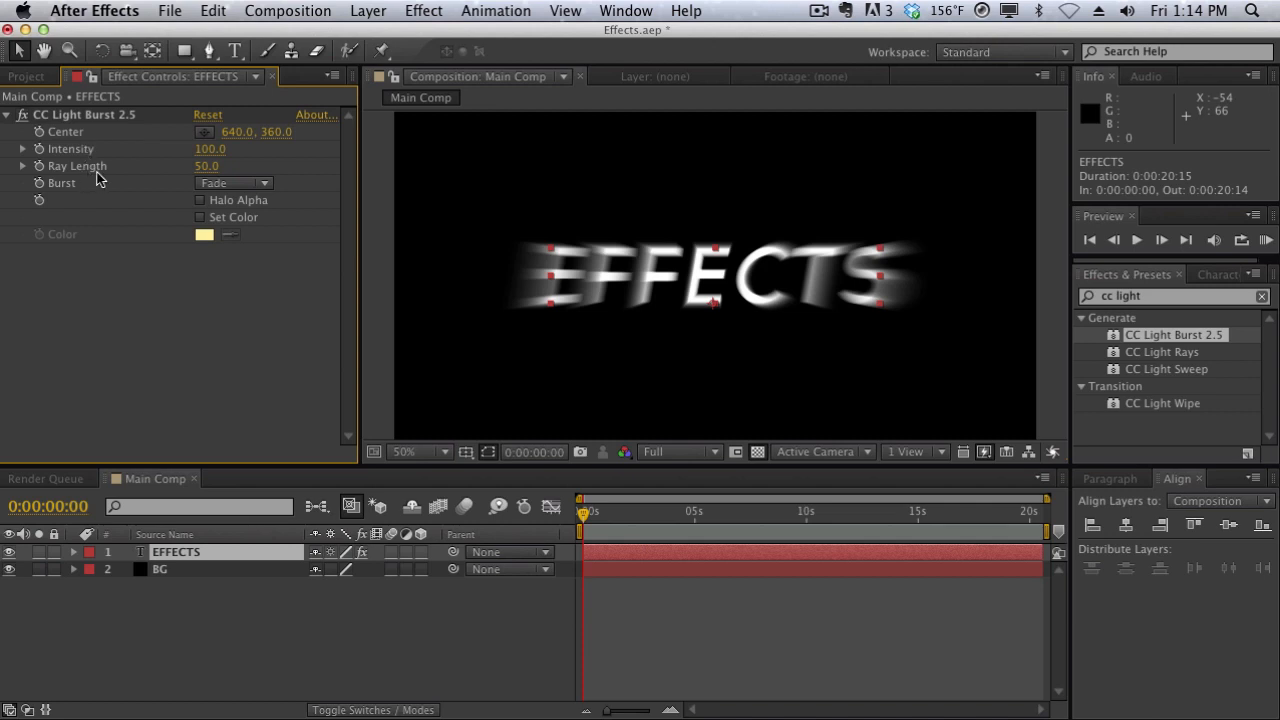
- Raise the Ray Length of CC Light Burst 2.5 to 100 and further to 174
{"action": "left_click", "coordinate": [204, 167]}
{"action": "type", "text": "100"}
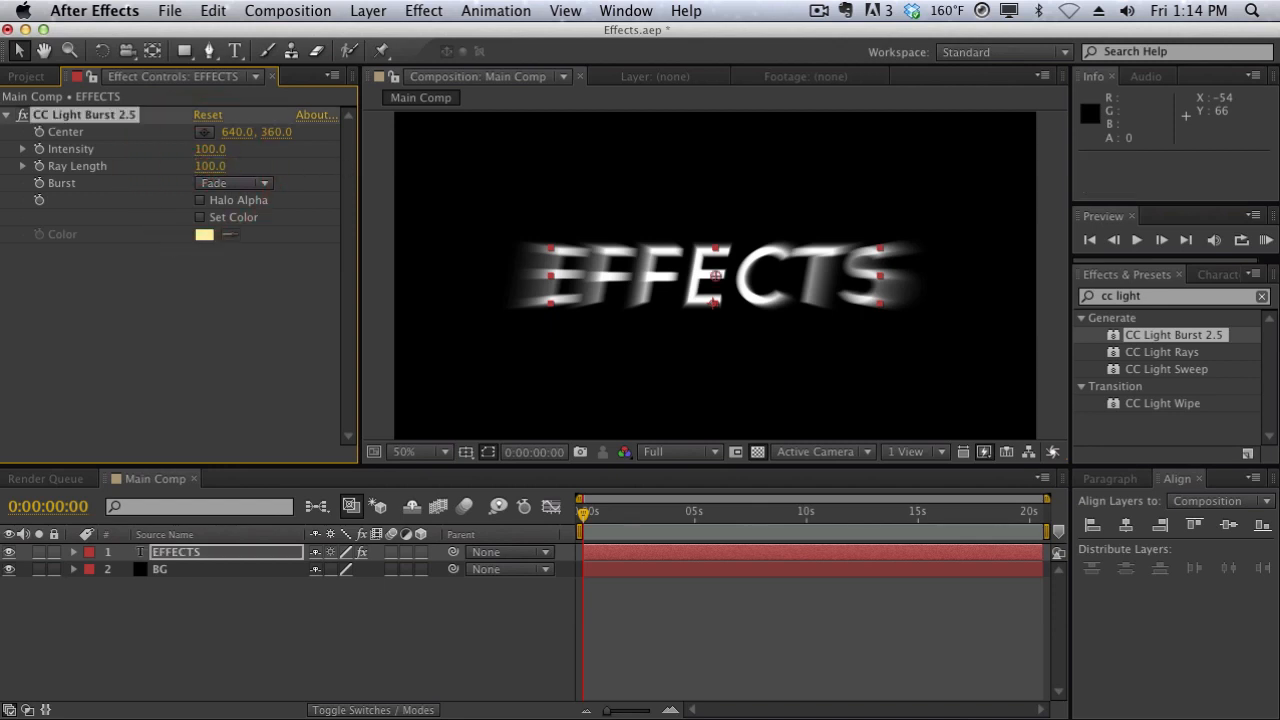
{"action": "key", "text": "Return"}
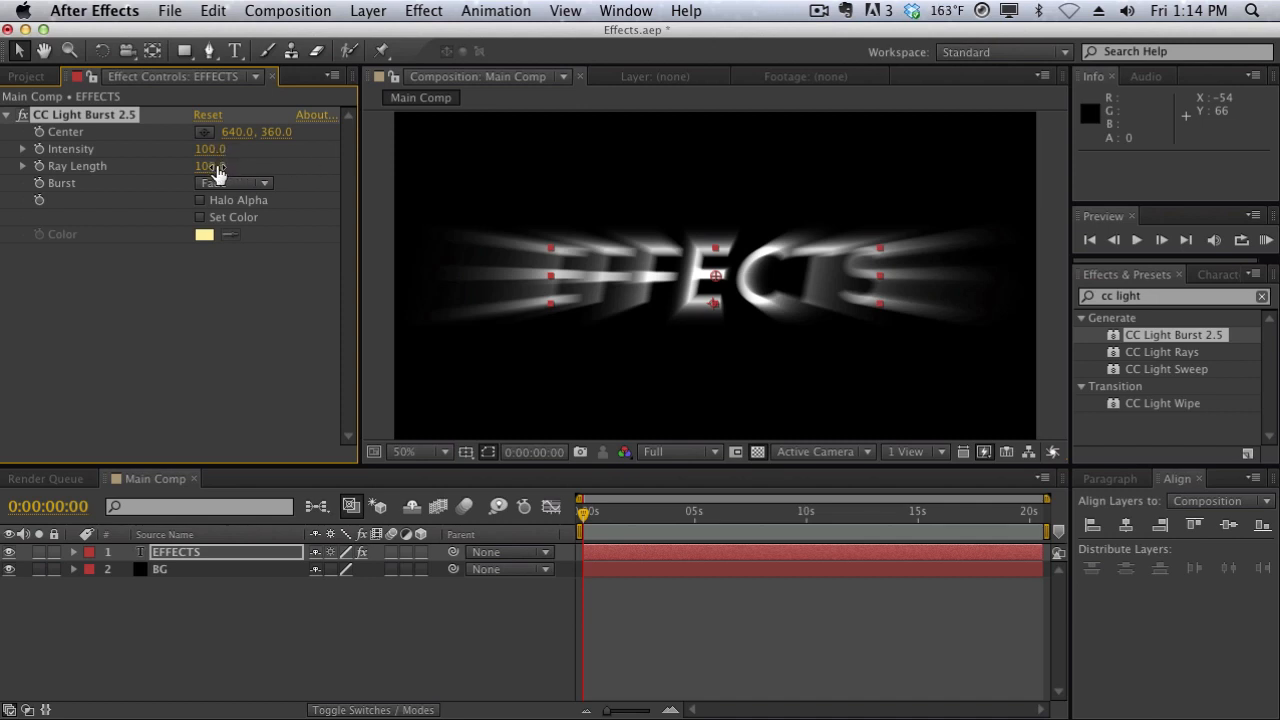
{"action": "left_click_drag", "start_coordinate": [214, 170], "coordinate": [278, 158]}
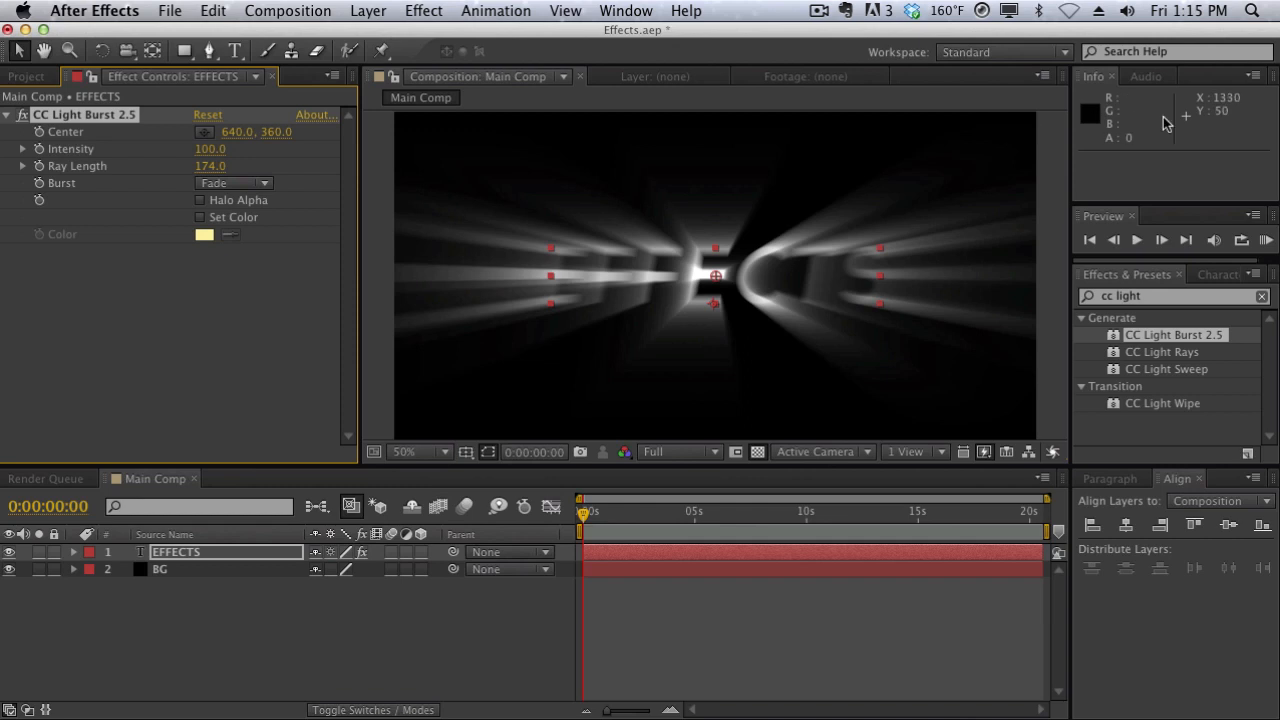
- Replace the effect search with "cc lens" and add CC Lens to the EFFECTS layer beneath CC Light Burst 2.5
{"action": "left_click", "coordinate": [1155, 297]}
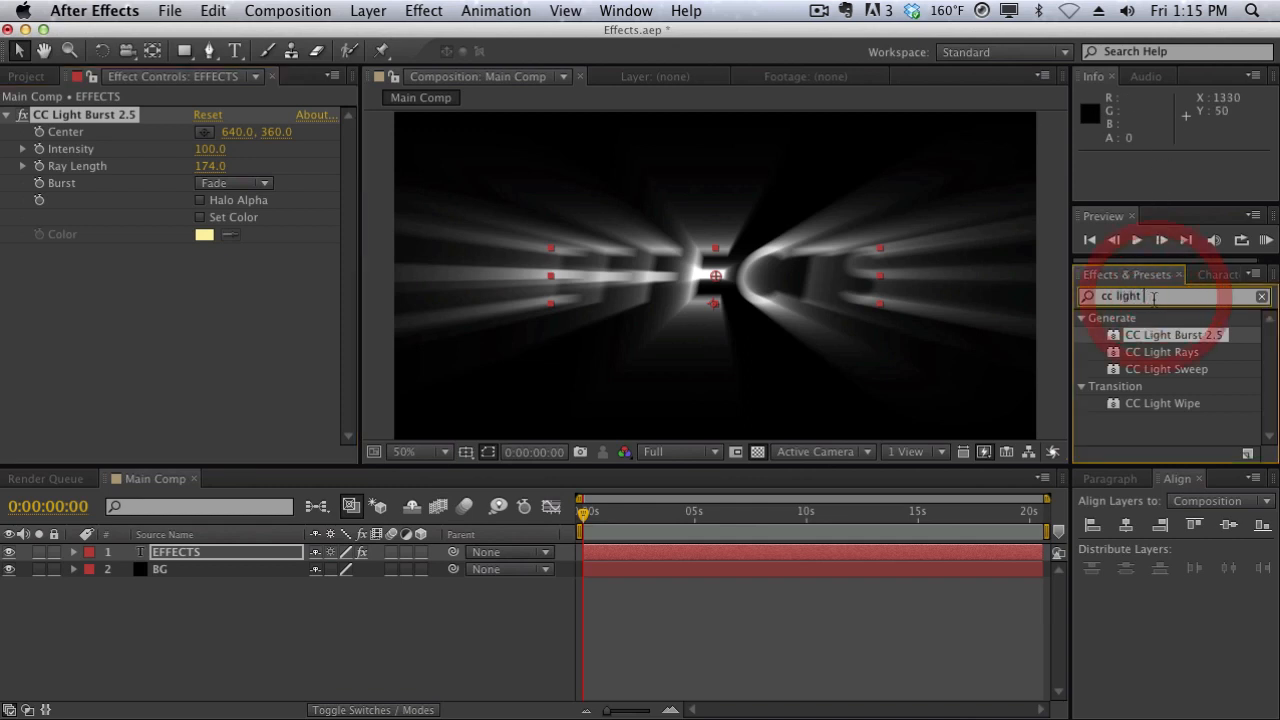
{"action": "key", "text": "BackSpace"}
{"action": "key", "text": "BackSpace"}
{"action": "key", "text": "BackSpace"}
{"action": "key", "text": "BackSpace"}
{"action": "key", "text": "BackSpace"}
{"action": "key", "text": "BackSpace"}
{"action": "key", "text": "BackSpace"}
{"action": "key", "text": "BackSpace"}
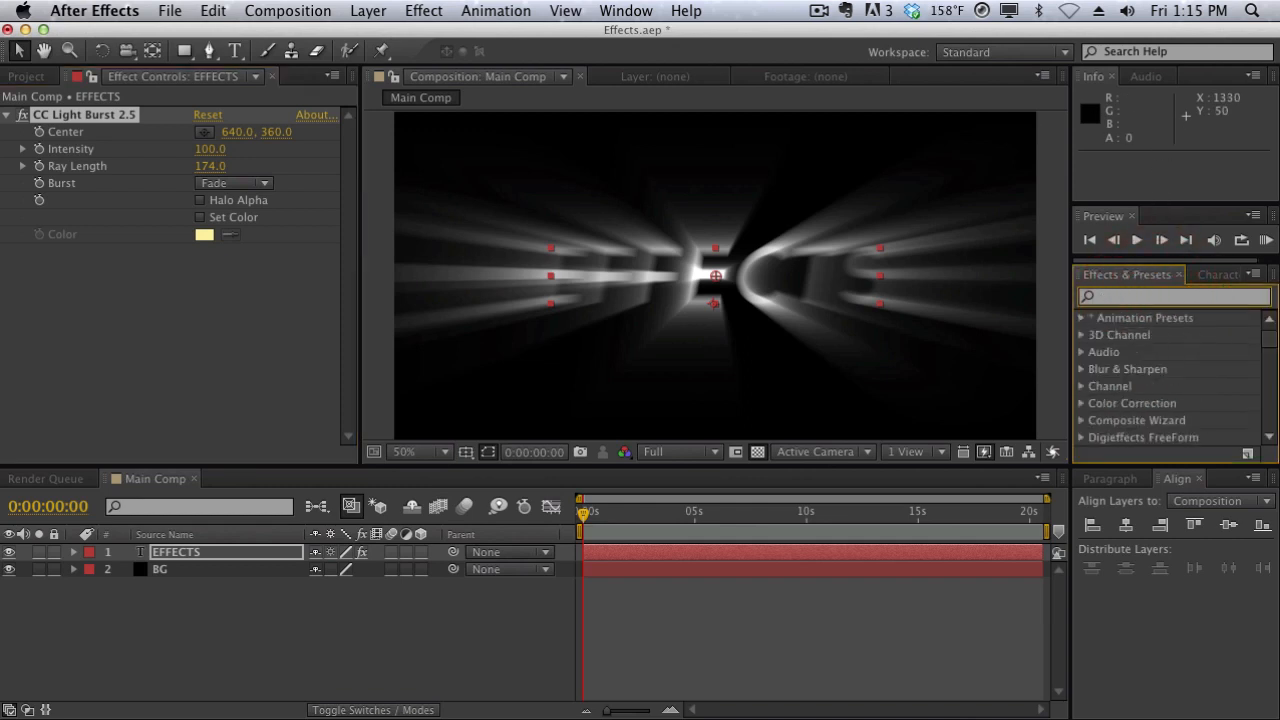
{"action": "type", "text": "cc lens"}
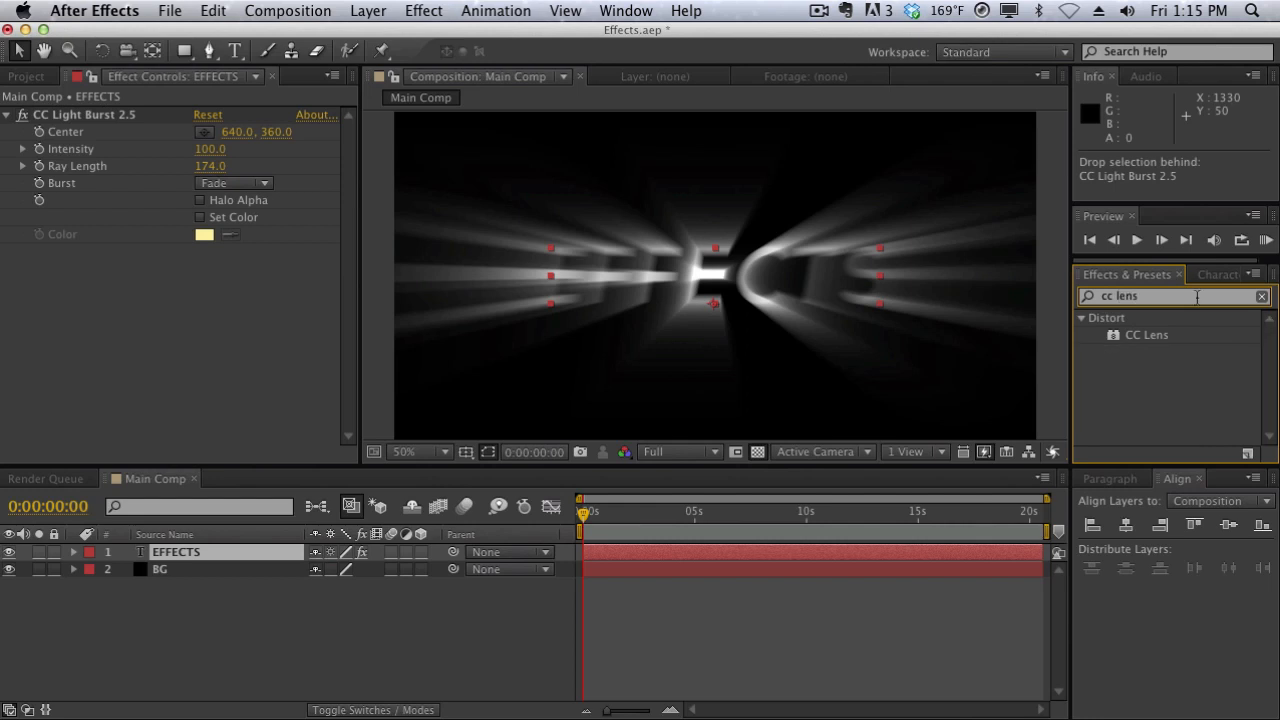
{"action": "left_click_drag", "start_coordinate": [1160, 342], "coordinate": [236, 370]}
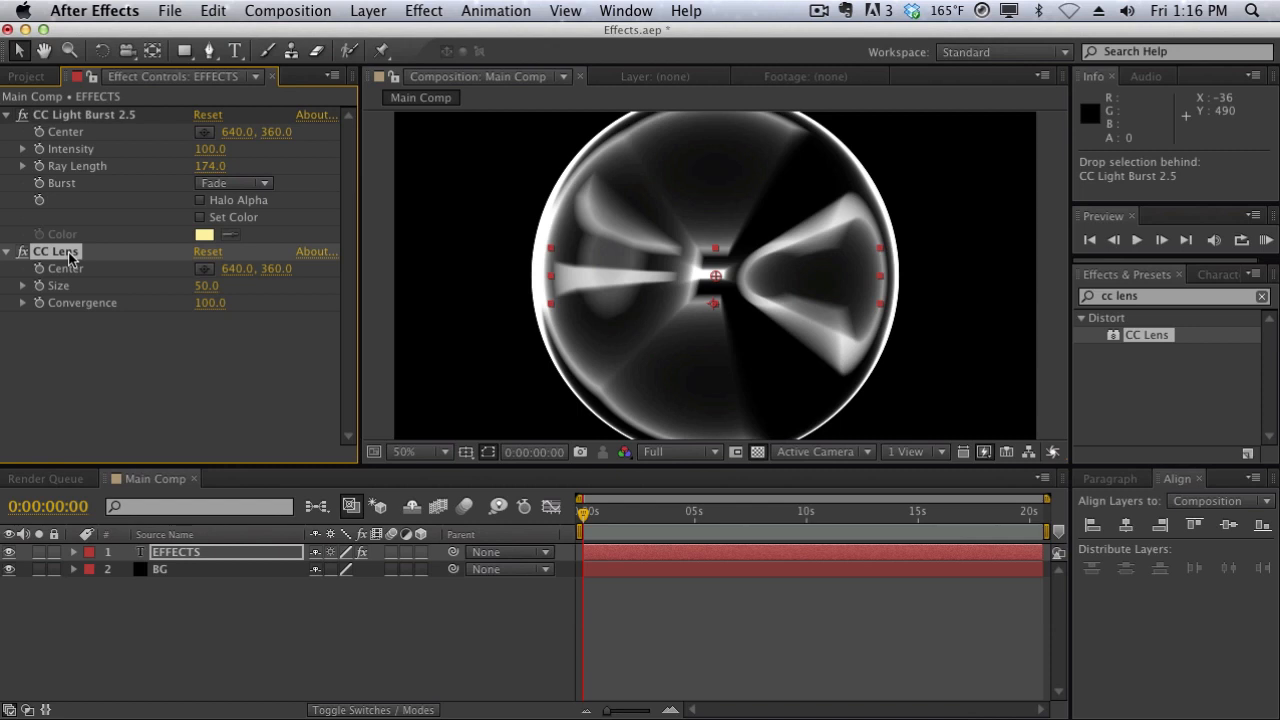
- Try CC Lens above CC Light Burst 2.5 in the effect order, and move it back below
{"action": "left_click_drag", "start_coordinate": [69, 258], "coordinate": [69, 119]}
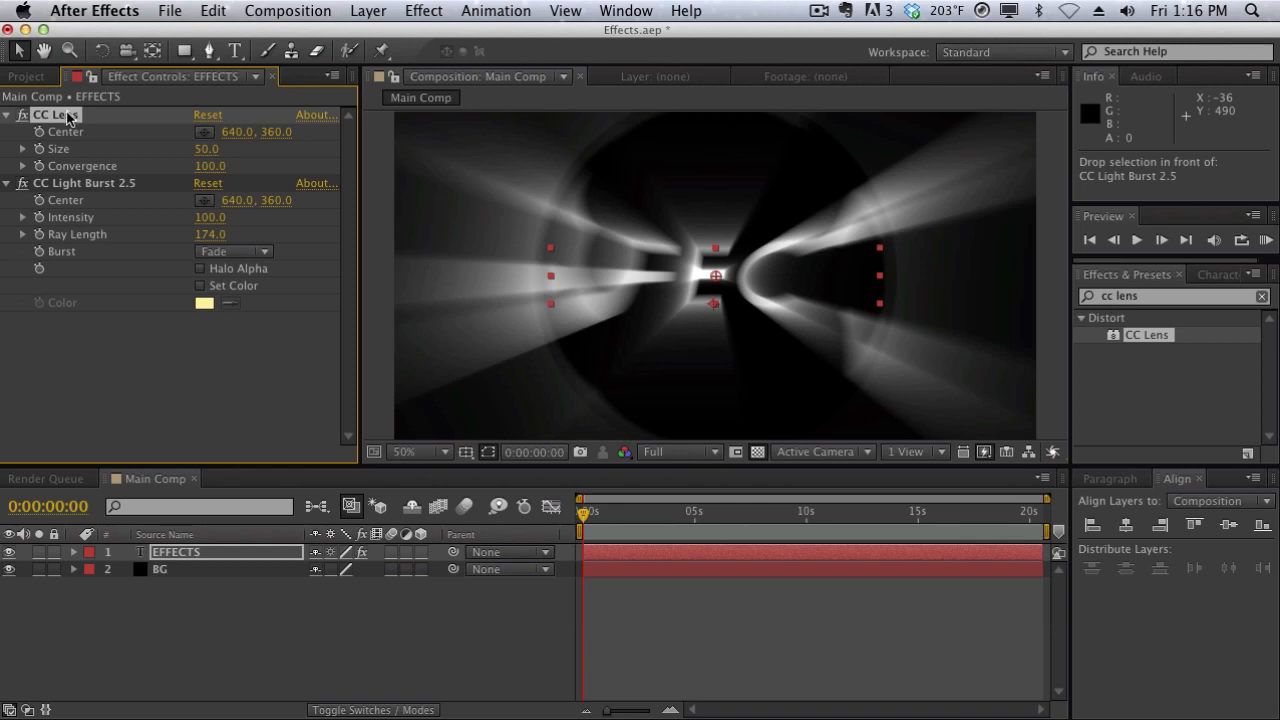
{"action": "left_click_drag", "start_coordinate": [69, 119], "coordinate": [69, 355]}
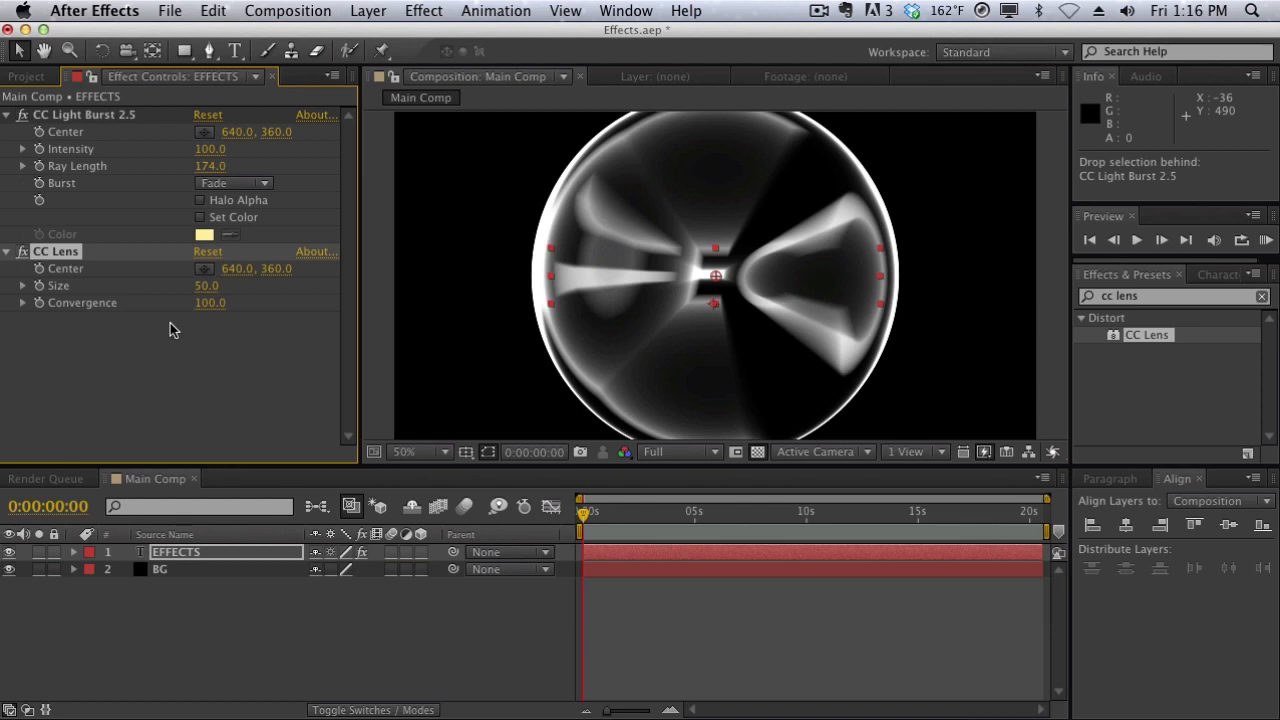
- Toggle CC Lens off and on to compare the light burst with and without the lens distortion
{"action": "left_click", "coordinate": [110, 120]}
{"action": "left_click", "coordinate": [22, 252]}
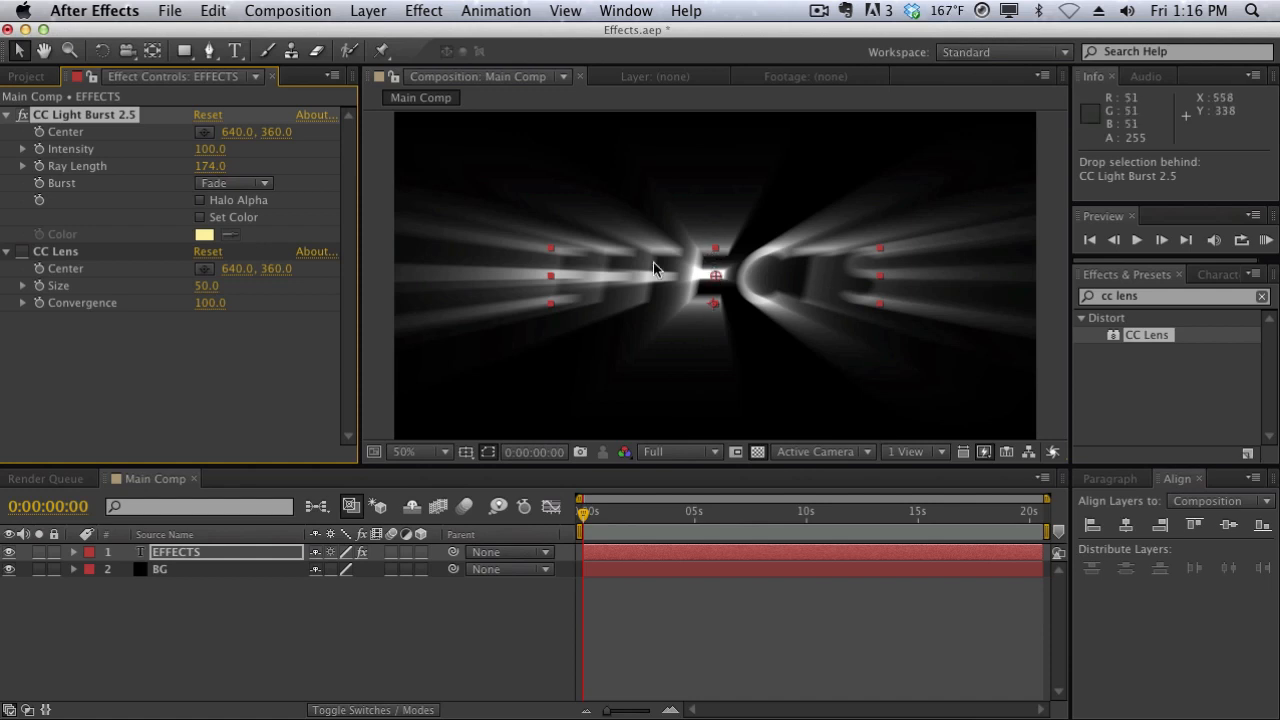
{"action": "left_click", "coordinate": [22, 254]}
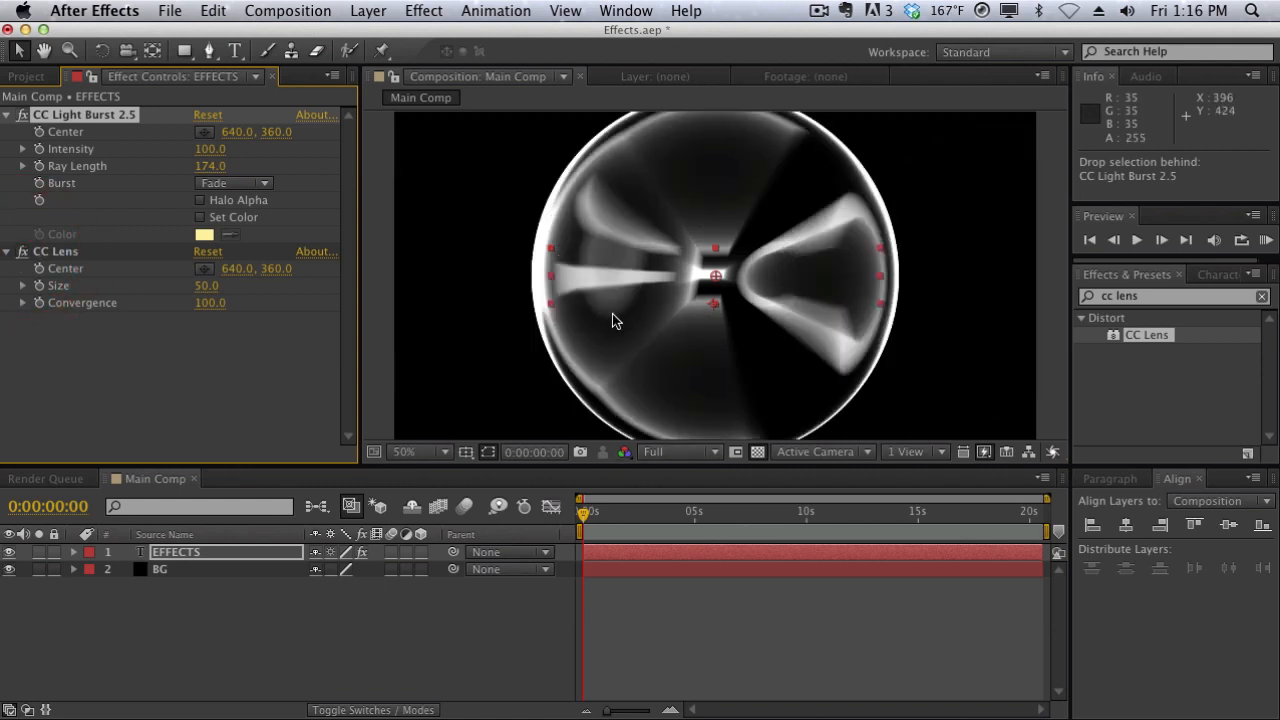
- With both effects disabled, move CC Lens above CC Light Burst 2.5 and re-enable both, starting with CC Lens
{"action": "left_click", "coordinate": [22, 252]}
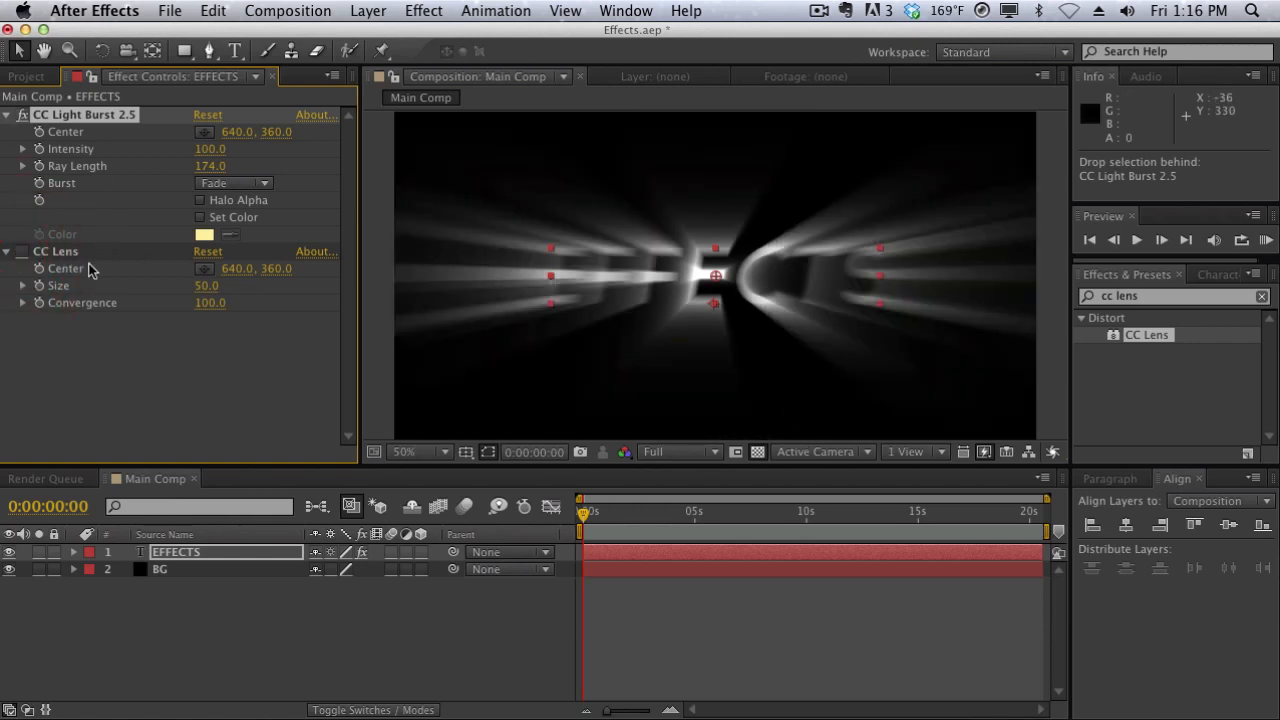
{"action": "left_click", "coordinate": [22, 114]}
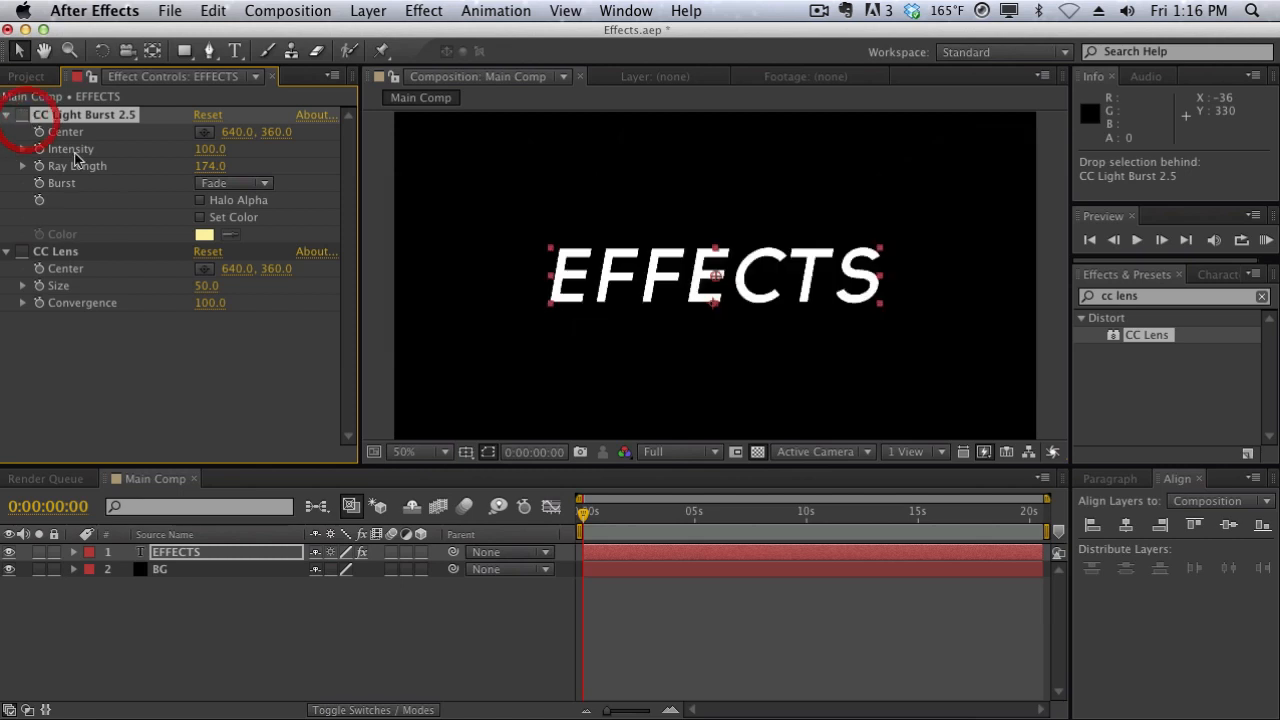
{"action": "left_click_drag", "start_coordinate": [80, 258], "coordinate": [42, 118]}
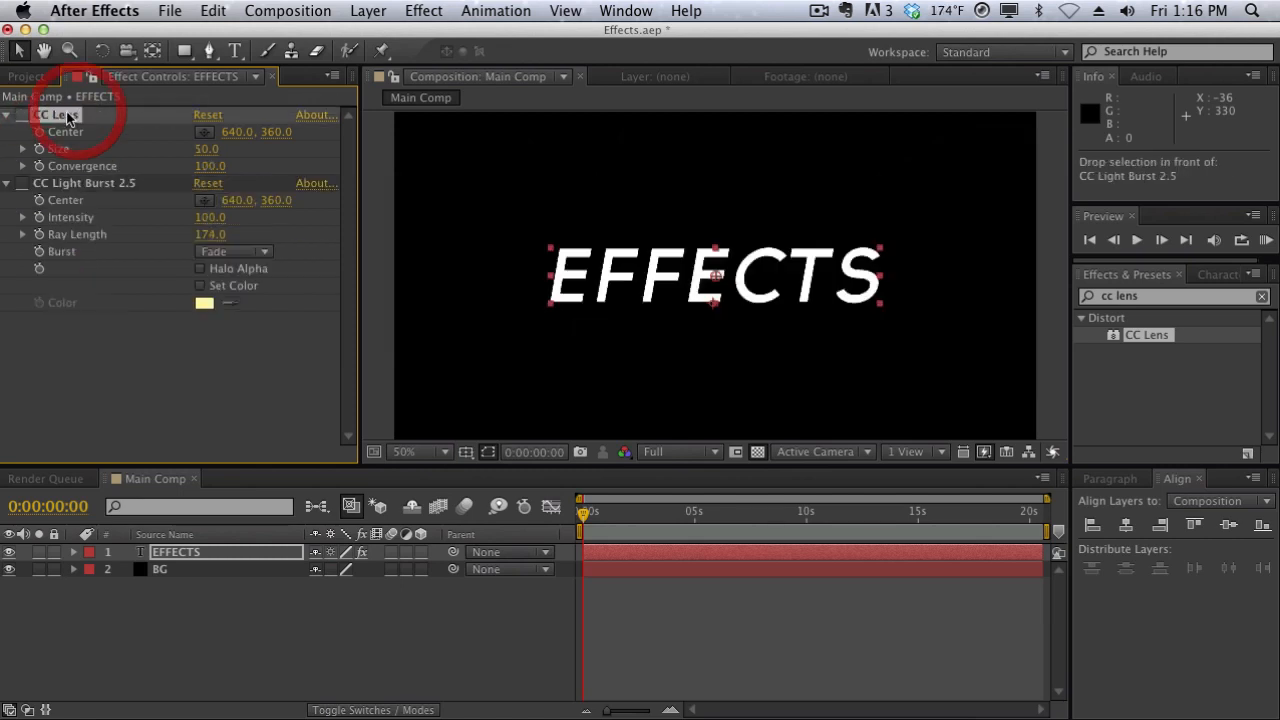
{"action": "left_click", "coordinate": [22, 116]}
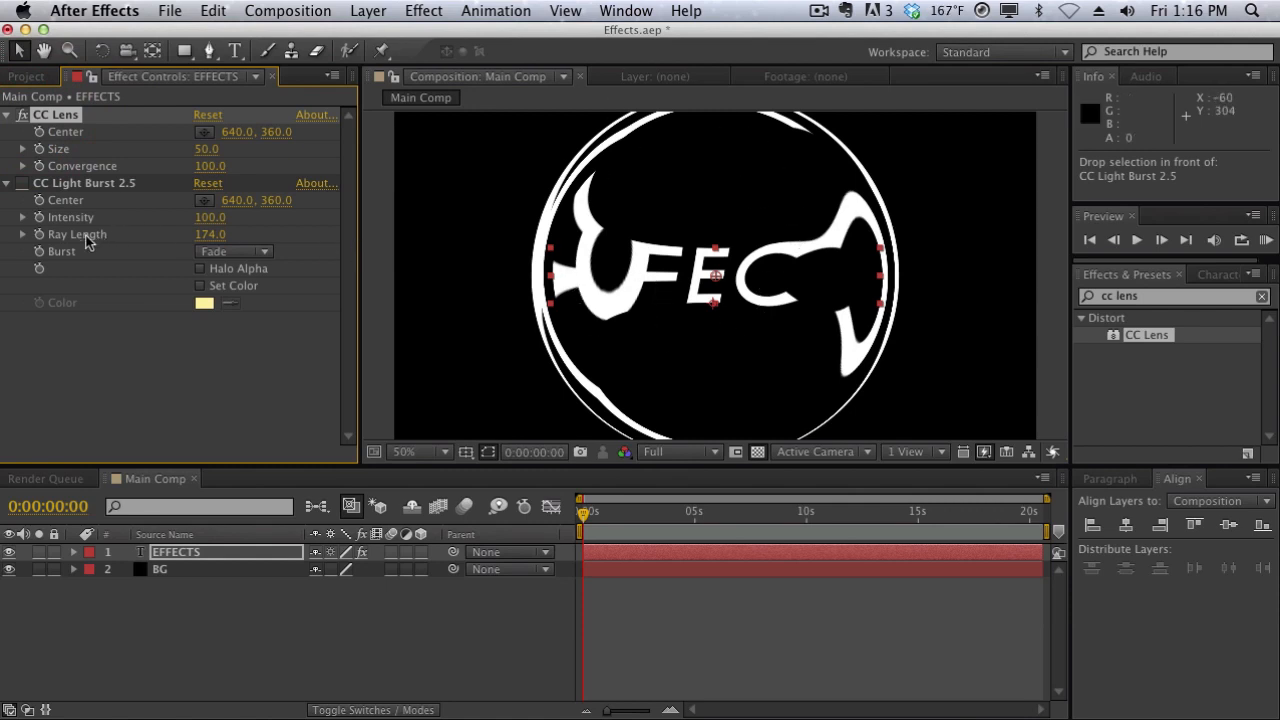
{"action": "left_click", "coordinate": [21, 184]}
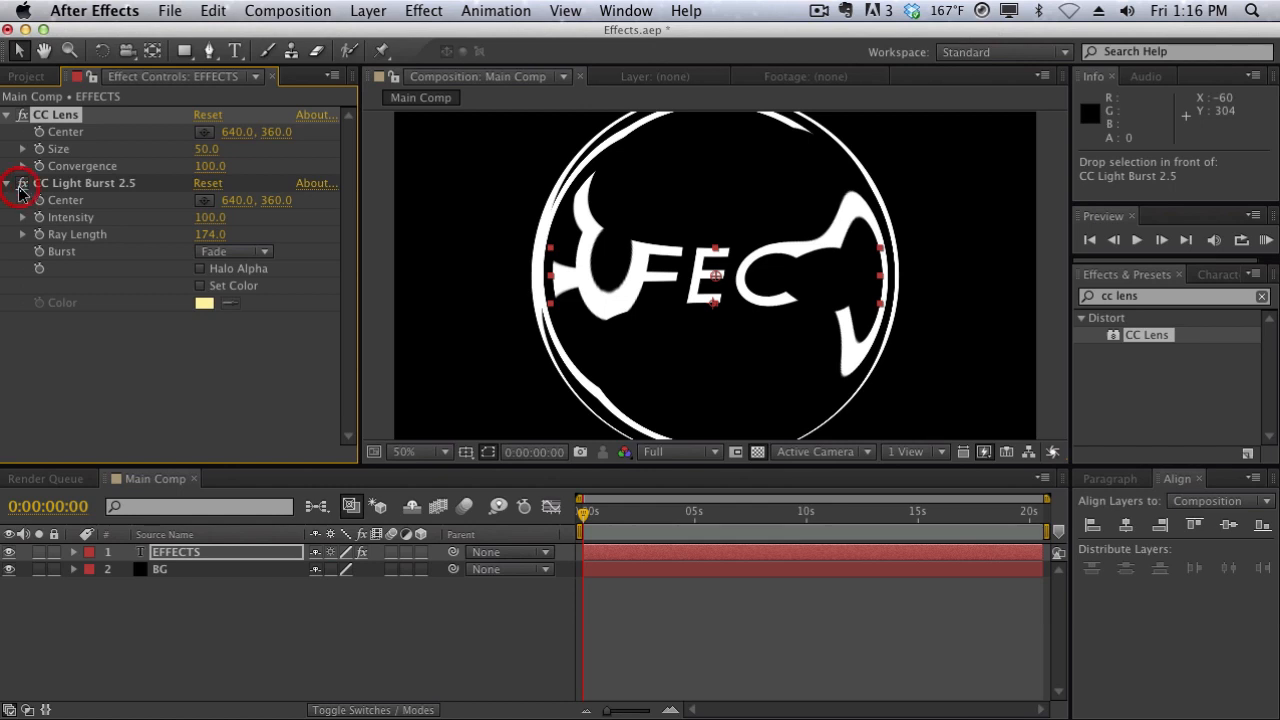